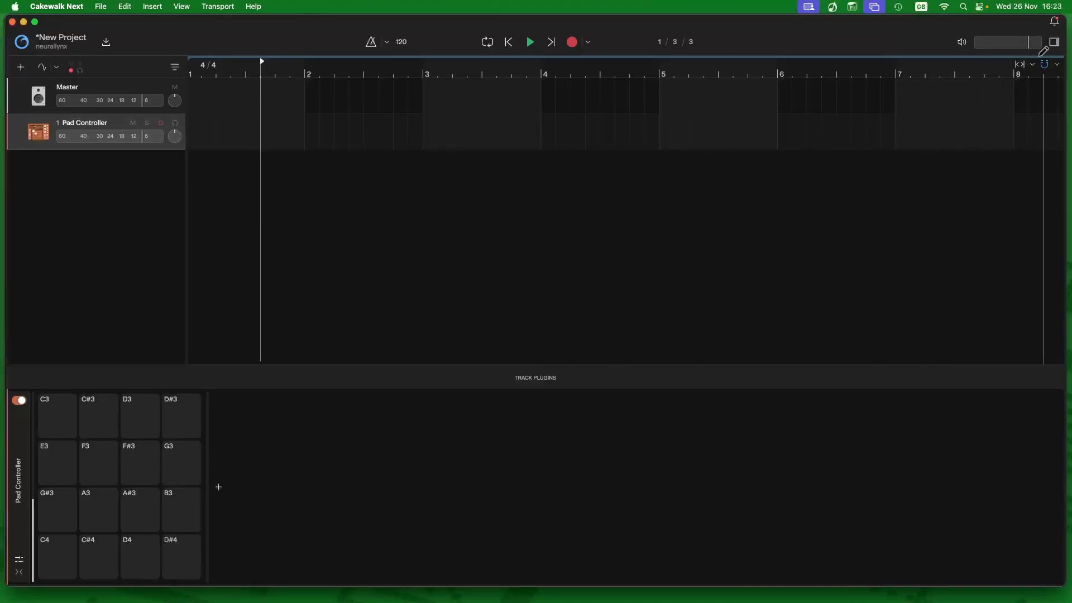
- Open the loops browser and filter it to free Drum Kit loops in the Trap genre
{"action": "left_click", "coordinate": [1054, 42]}
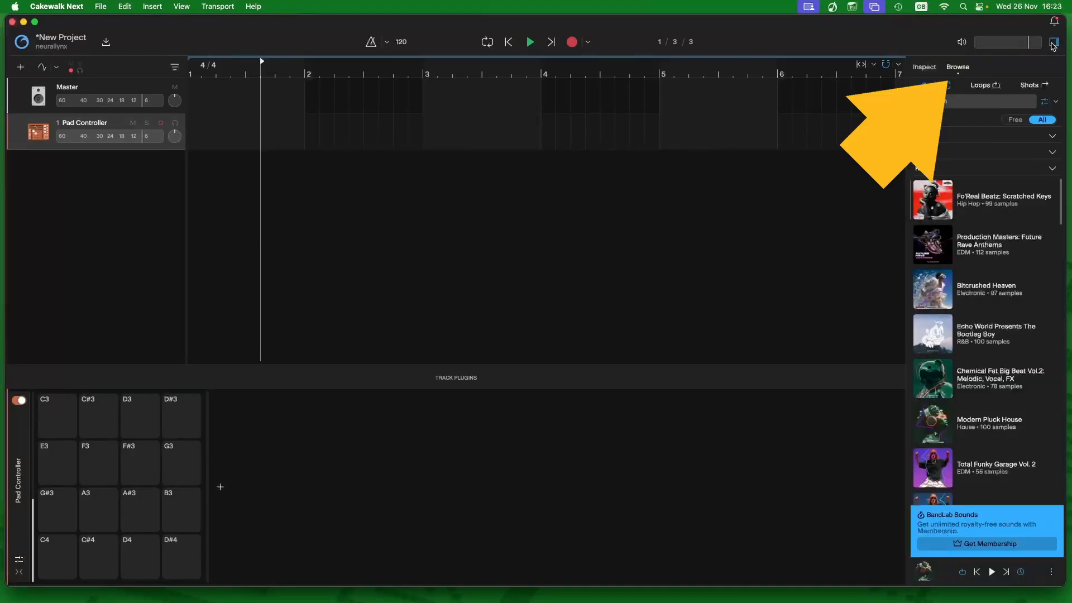
{"action": "left_click", "coordinate": [983, 86]}
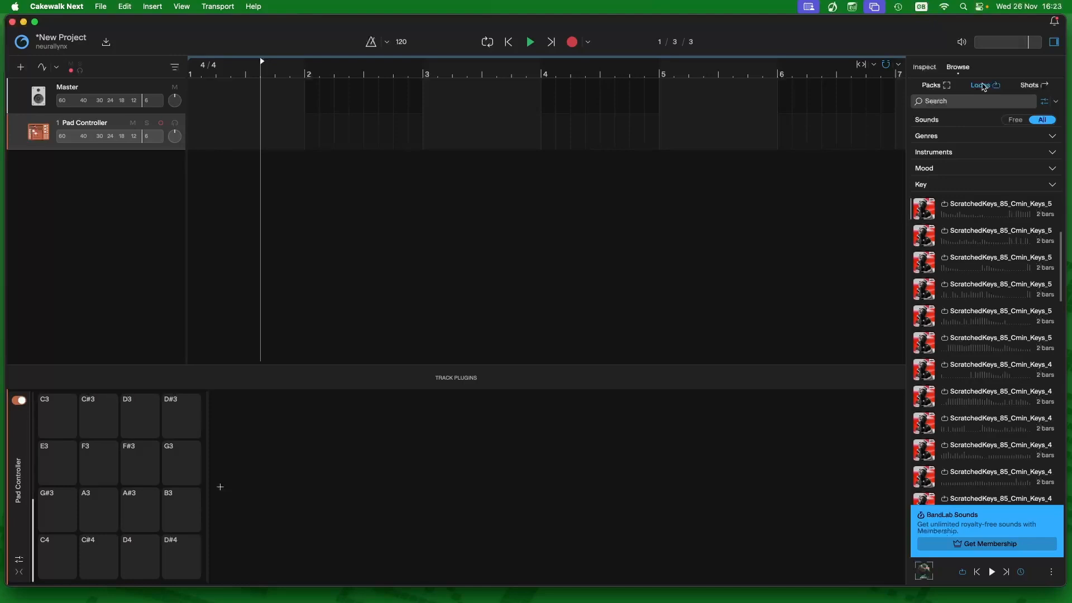
{"action": "left_click", "coordinate": [1053, 153]}
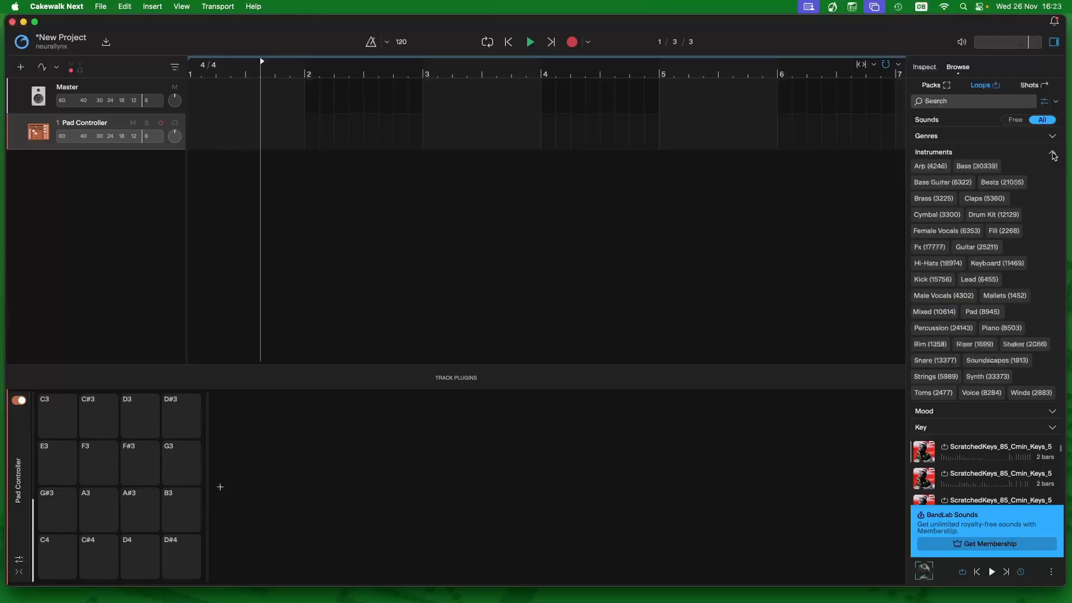
{"action": "left_click", "coordinate": [995, 216]}
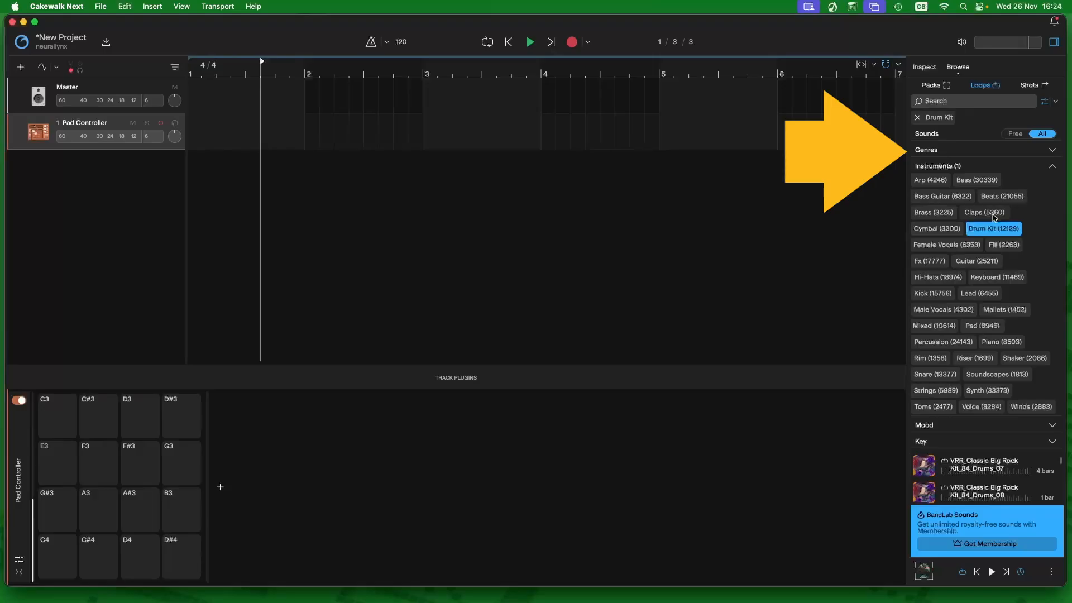
{"action": "left_click", "coordinate": [1052, 149]}
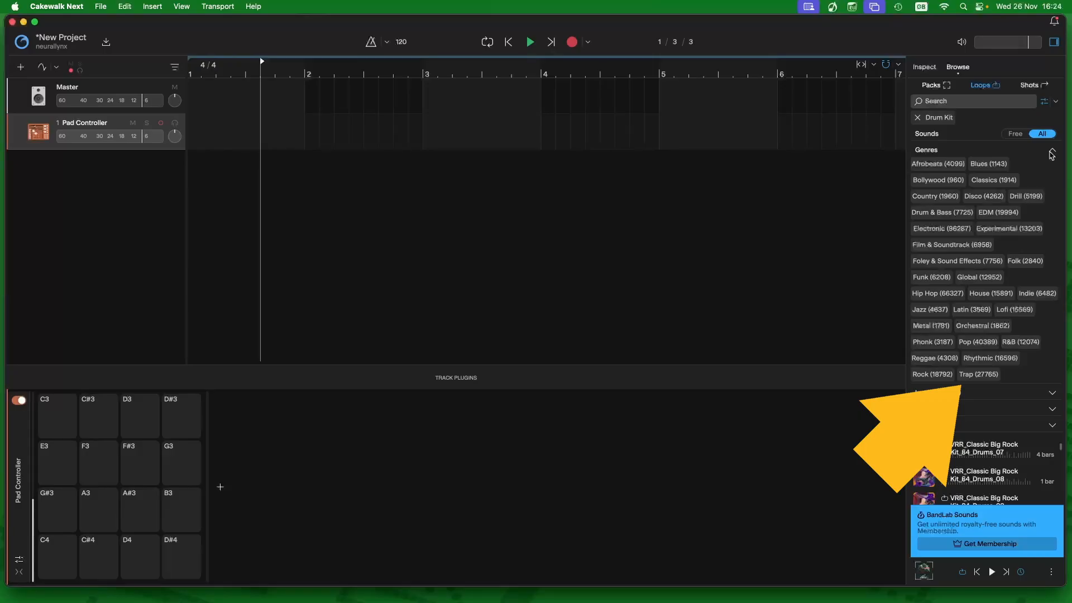
{"action": "left_click", "coordinate": [990, 375]}
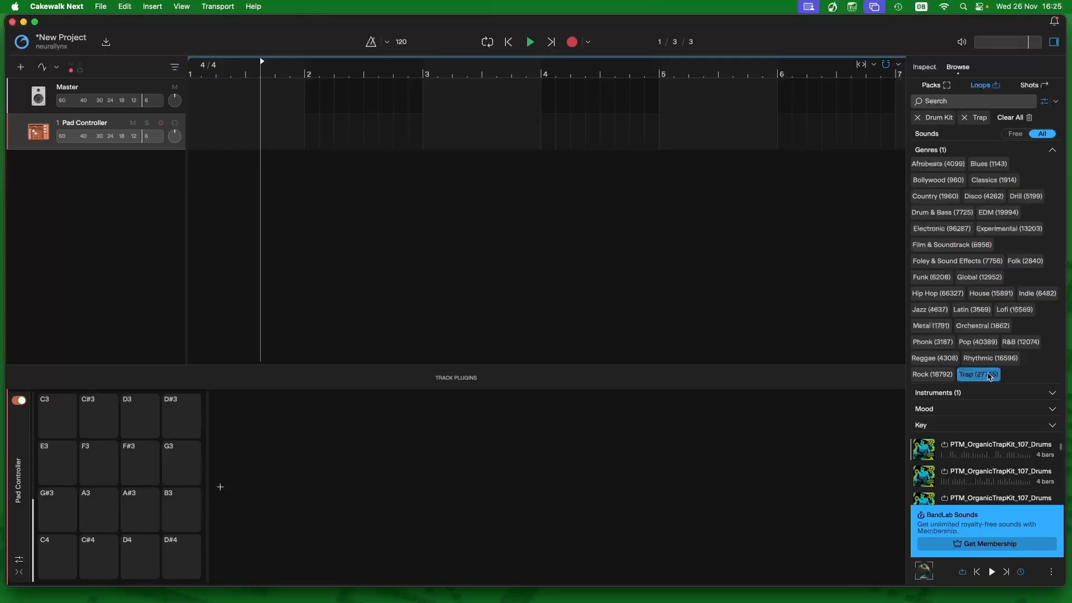
{"action": "left_click", "coordinate": [1018, 136]}
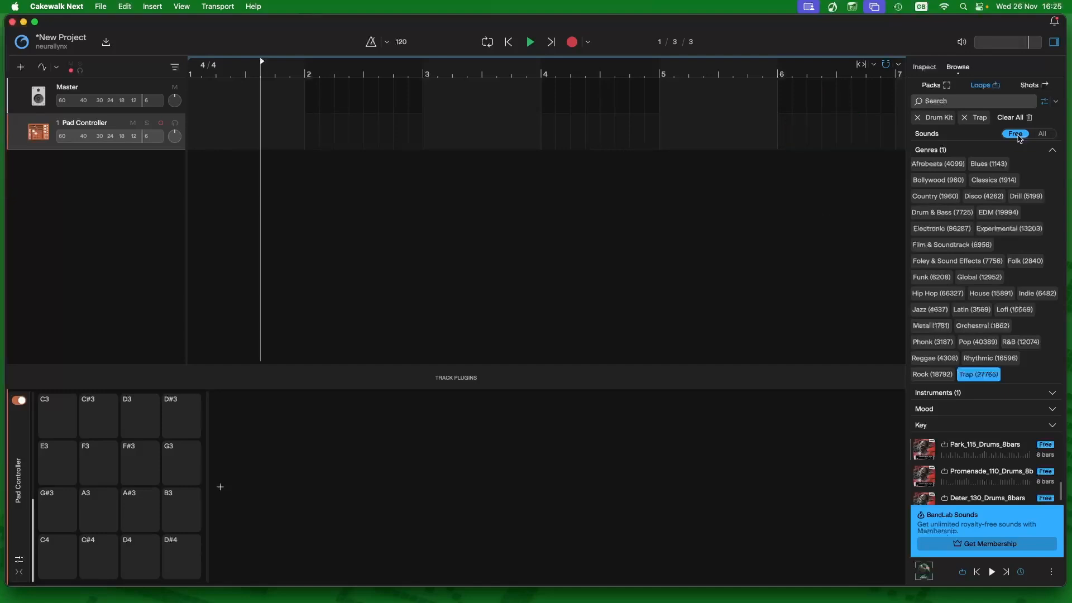
{"action": "left_click", "coordinate": [1053, 151]}
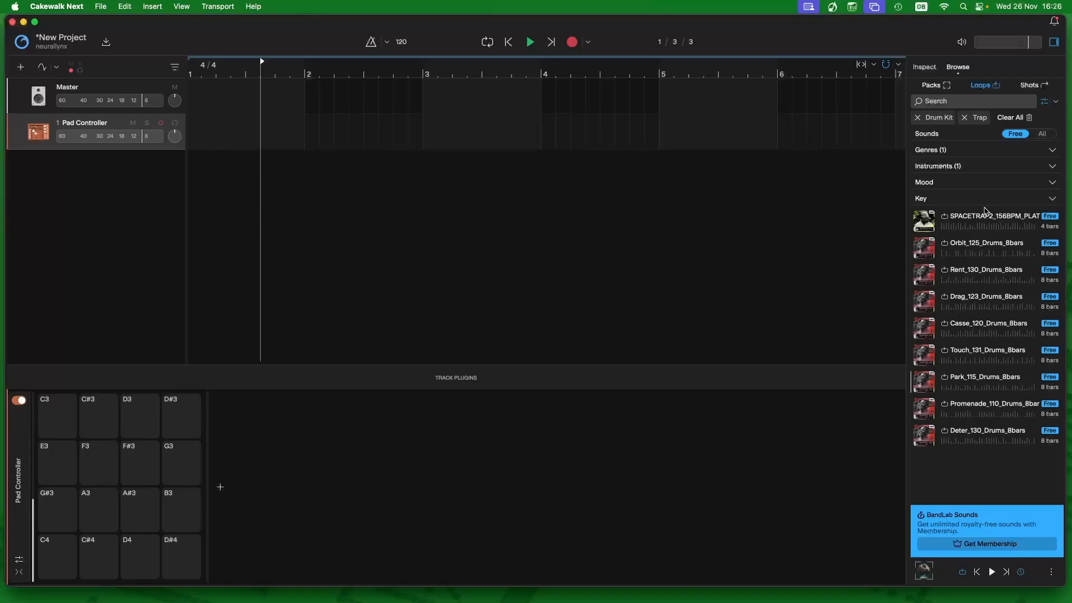
- Preview the Orbit_125_Drums_8bars loop, then load it onto pad C3 and audition the pad
{"action": "left_click", "coordinate": [925, 250]}
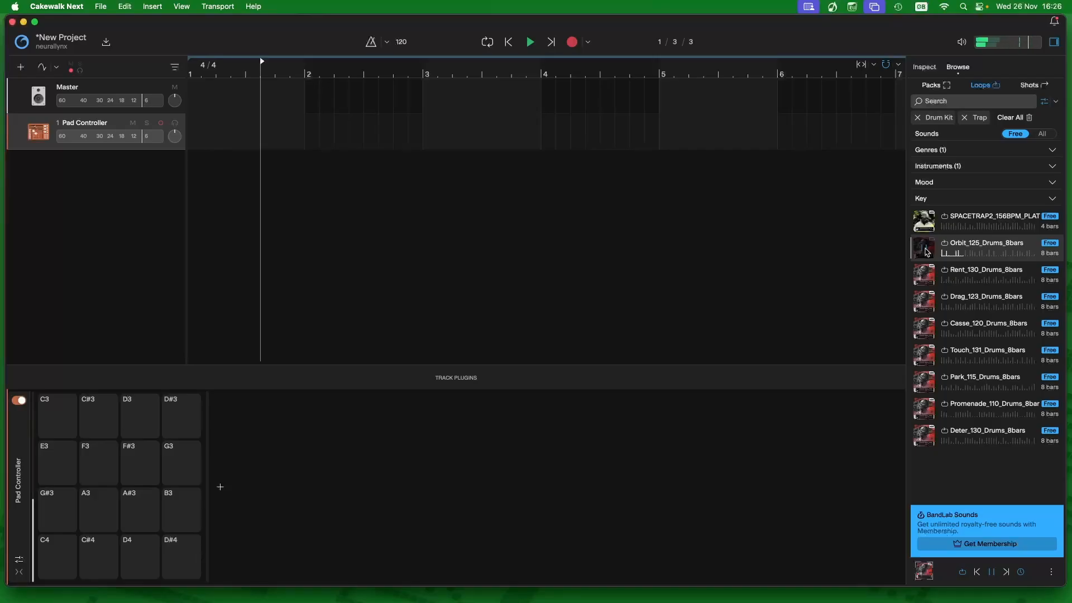
{"action": "left_click", "coordinate": [925, 251]}
{"action": "left_click_drag", "start_coordinate": [924, 249], "coordinate": [67, 434]}
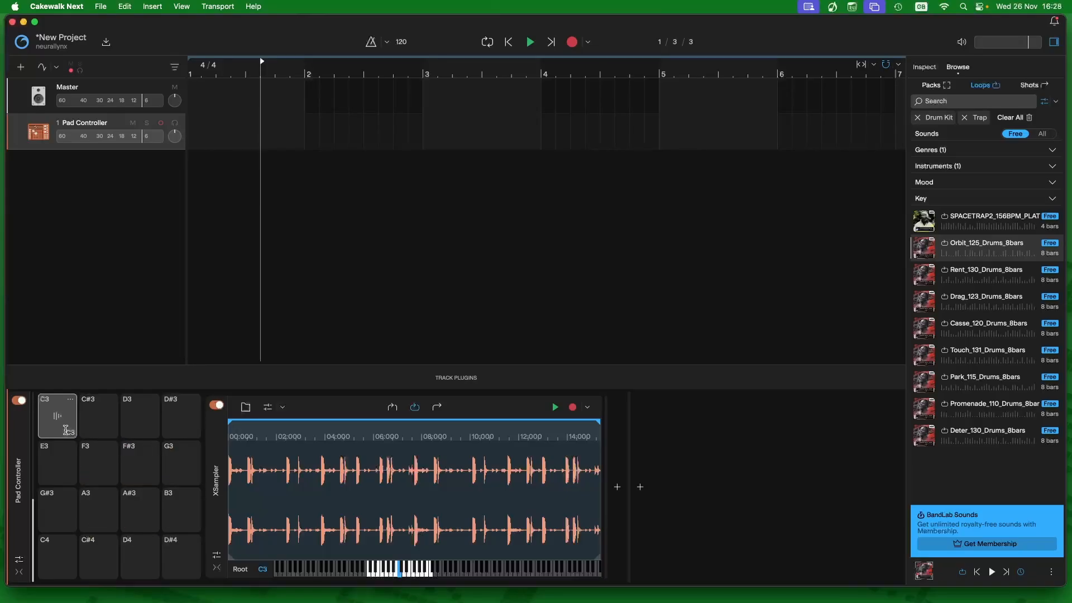
{"action": "left_click", "coordinate": [58, 417]}
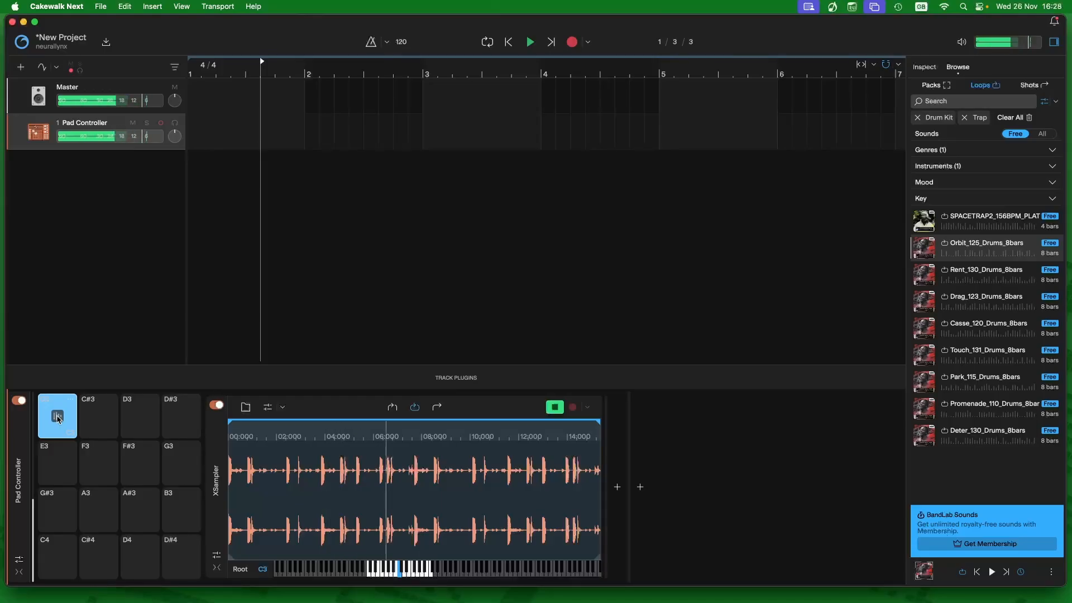
{"action": "left_click", "coordinate": [57, 418]}
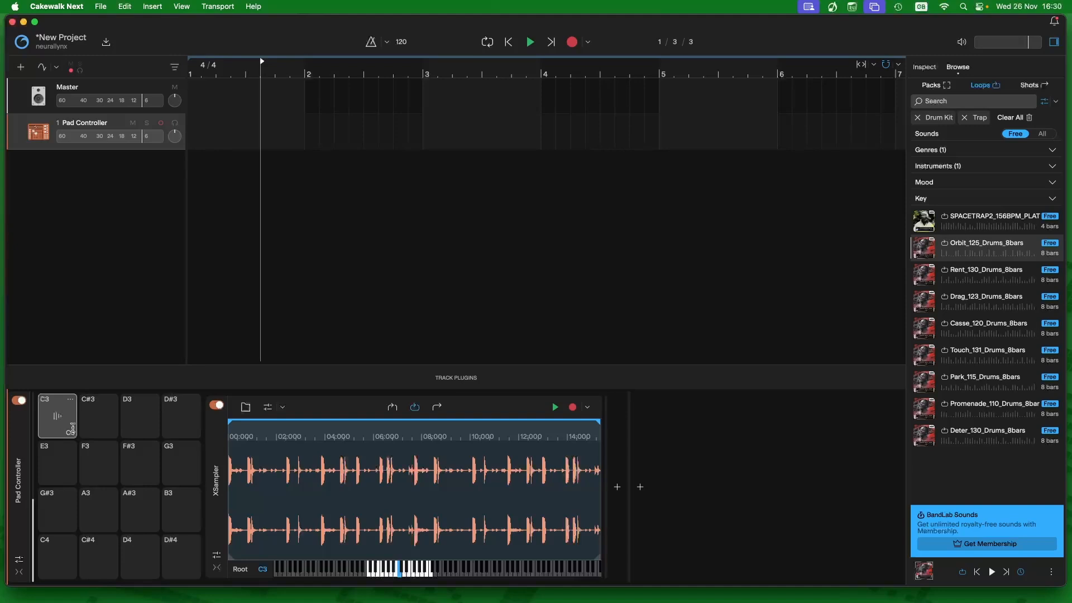
- Preview the Deter_130_Drums_8bars loop and load it onto pad D3
{"action": "left_click", "coordinate": [925, 436]}
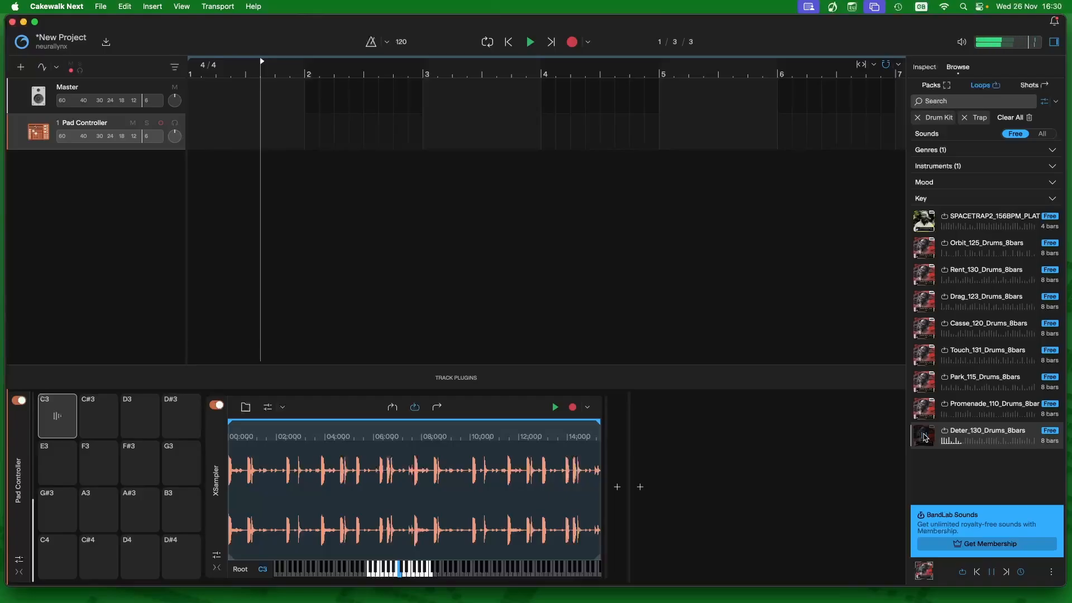
{"action": "left_click", "coordinate": [924, 437]}
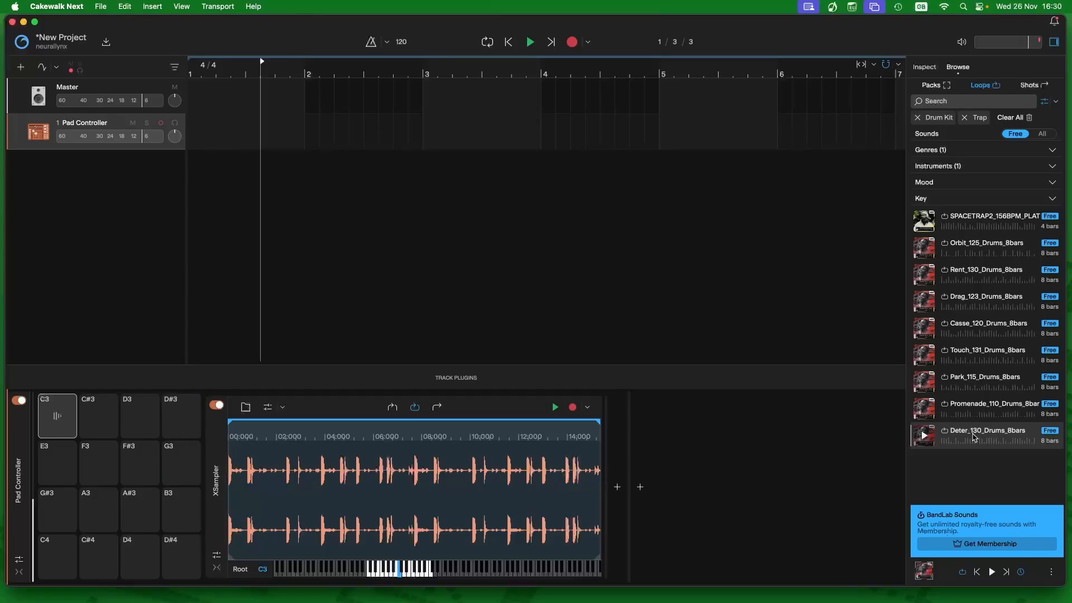
{"action": "left_click_drag", "start_coordinate": [974, 437], "coordinate": [141, 428]}
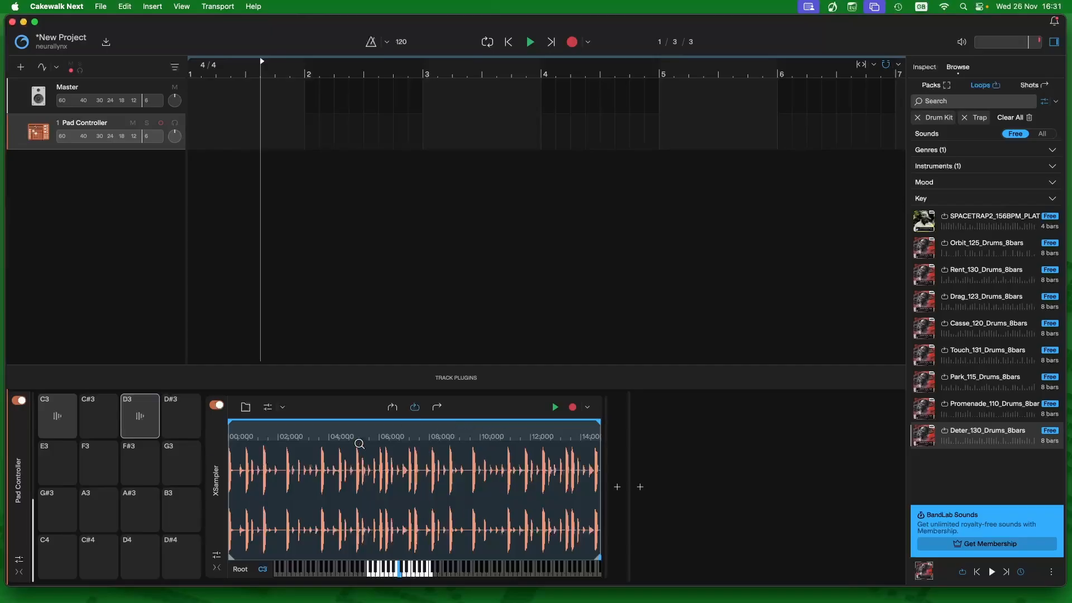
- Switch pad D3's sample to the first of the three sampler playback modes and trigger the pad repeatedly to test it
{"action": "left_click", "coordinate": [393, 409]}
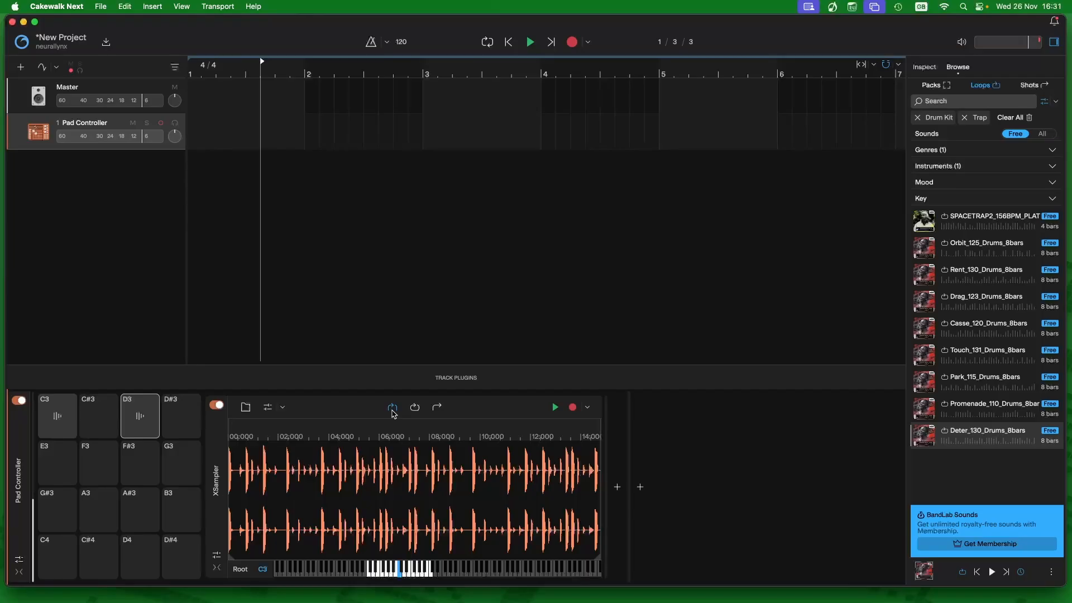
{"action": "left_click", "coordinate": [141, 420]}
{"action": "left_click", "coordinate": [141, 420]}
{"action": "left_click", "coordinate": [140, 420]}
{"action": "left_click", "coordinate": [141, 420]}
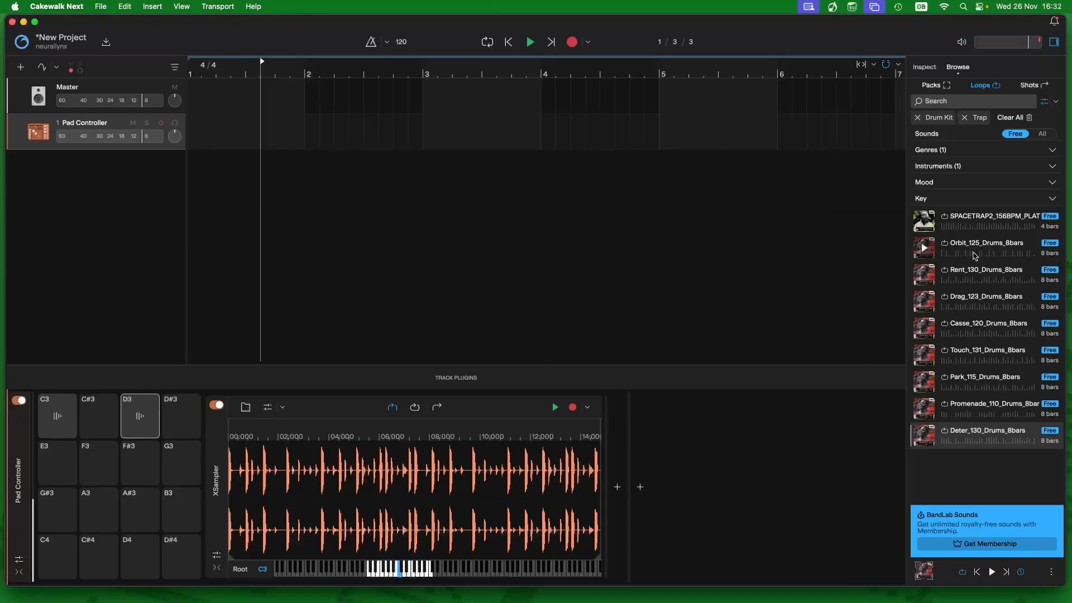
- Replace the Trap genre filter with Pop for the free drum kit loops
{"action": "left_click", "coordinate": [1055, 150]}
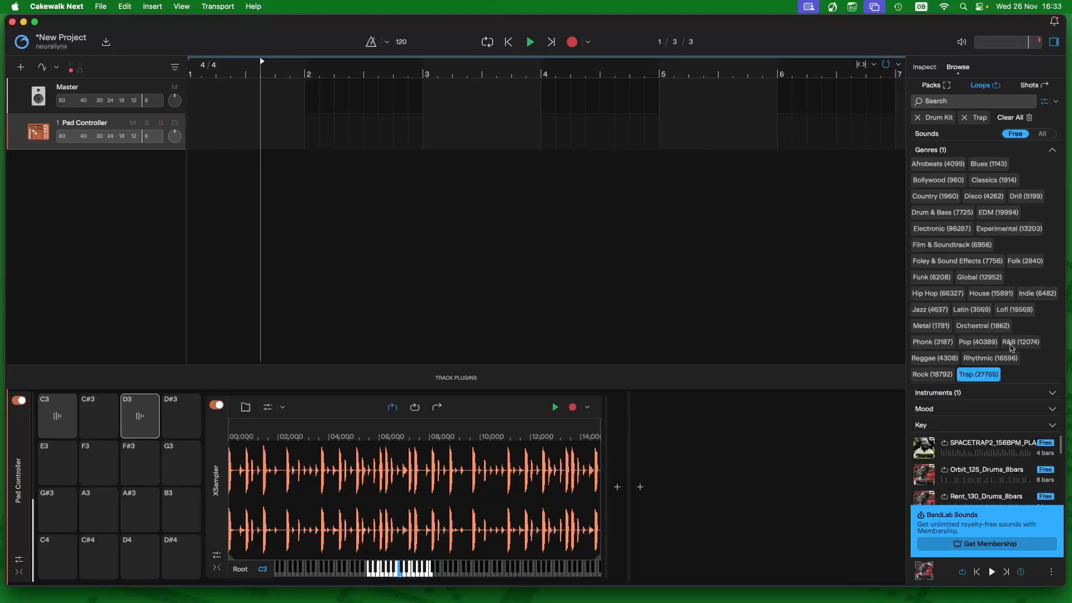
{"action": "left_click", "coordinate": [983, 375]}
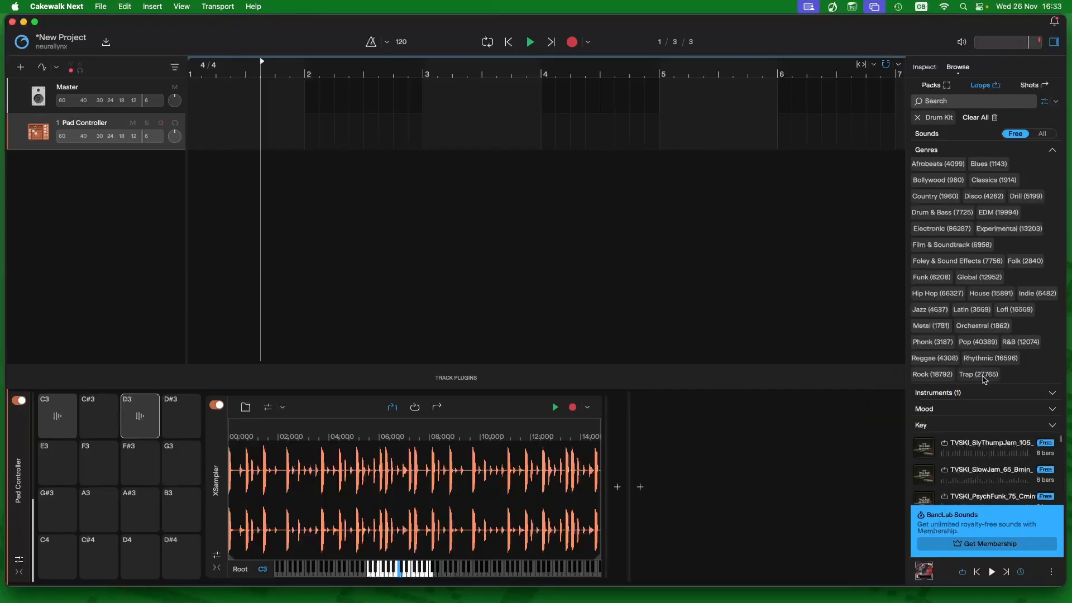
{"action": "left_click", "coordinate": [975, 345]}
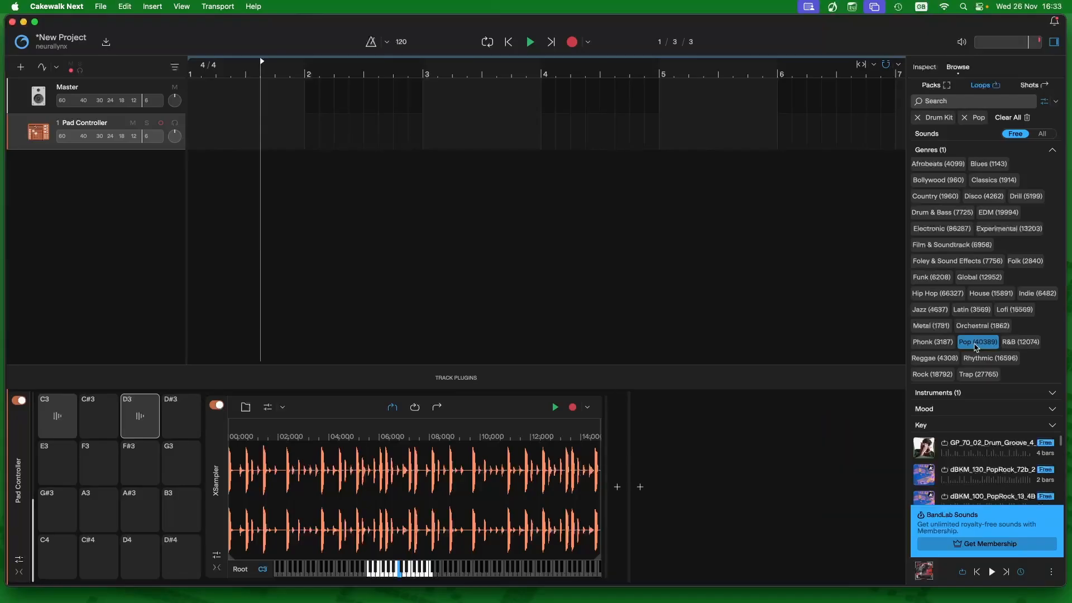
- Load the previewed dBKM_130_PopRock_72b_2 loop onto pad E3 and set it to the first of the three playback modes
{"action": "left_click", "coordinate": [927, 475]}
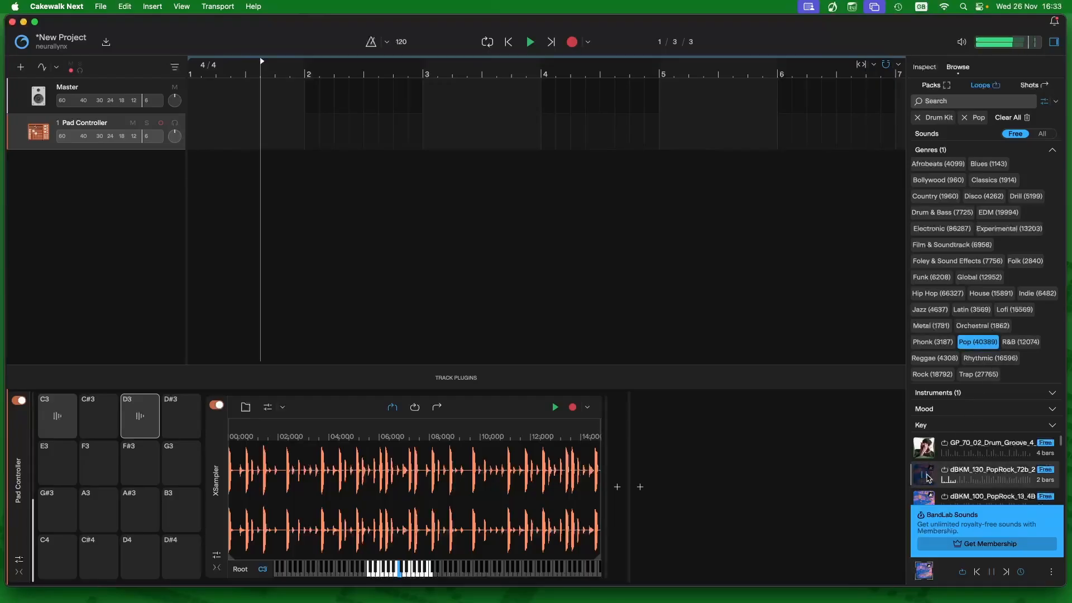
{"action": "left_click", "coordinate": [926, 475]}
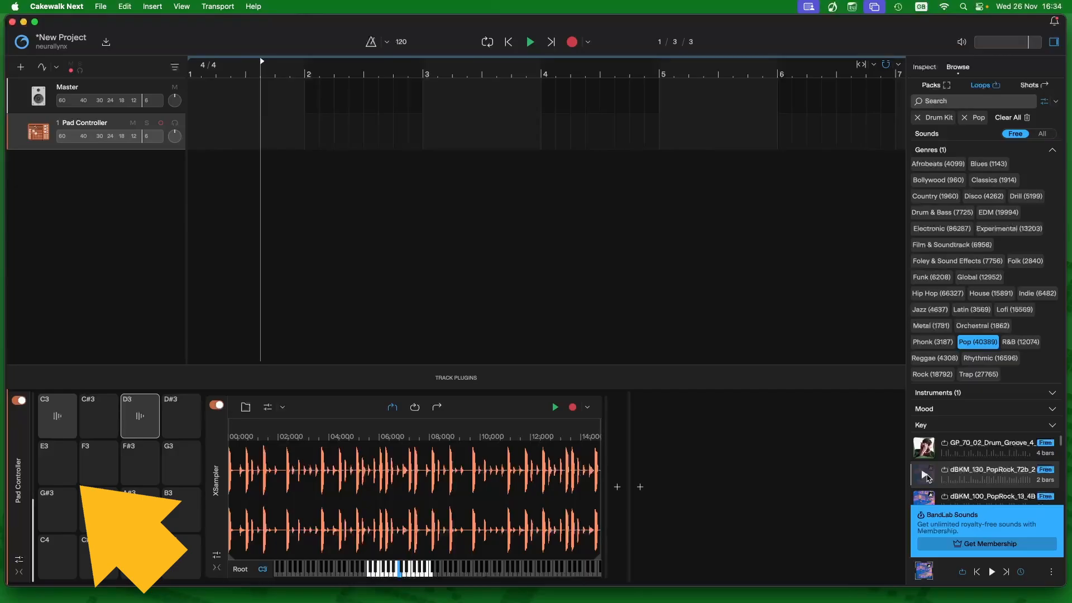
{"action": "left_click_drag", "start_coordinate": [977, 478], "coordinate": [57, 465]}
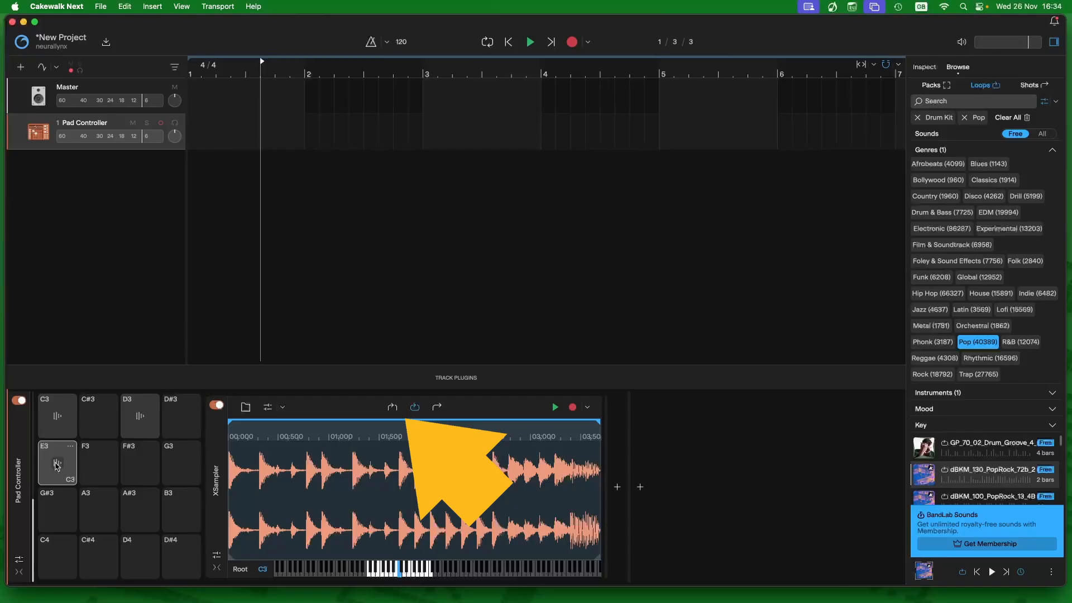
{"action": "left_click", "coordinate": [393, 407]}
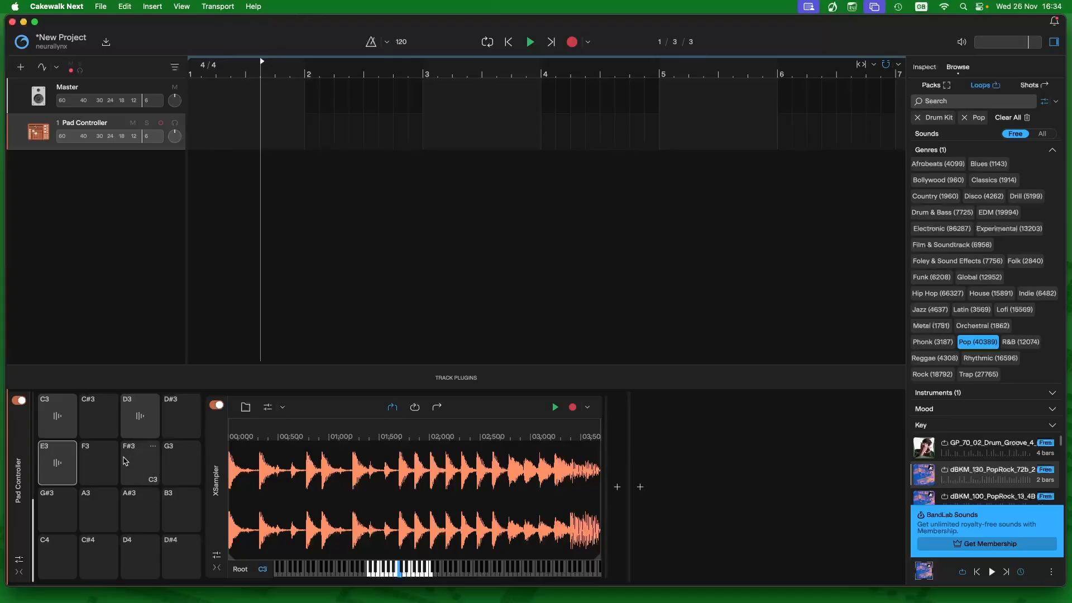
{"action": "left_click", "coordinate": [58, 464]}
- Replace the Pop and Drum Kit filters with the Guitar instrument and the C Major key
{"action": "left_click", "coordinate": [976, 345]}
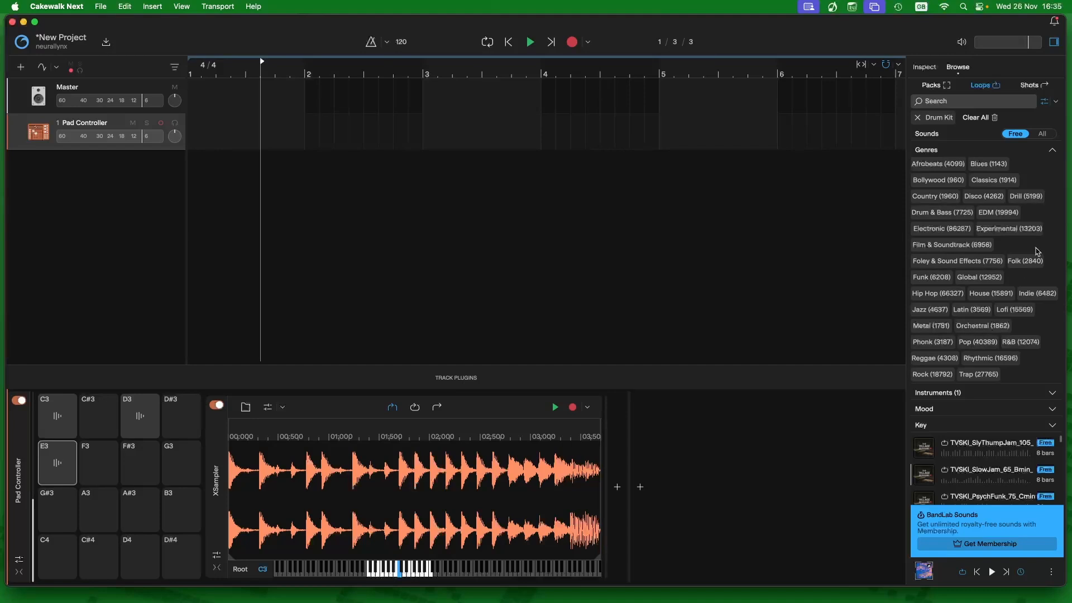
{"action": "left_click", "coordinate": [1054, 151]}
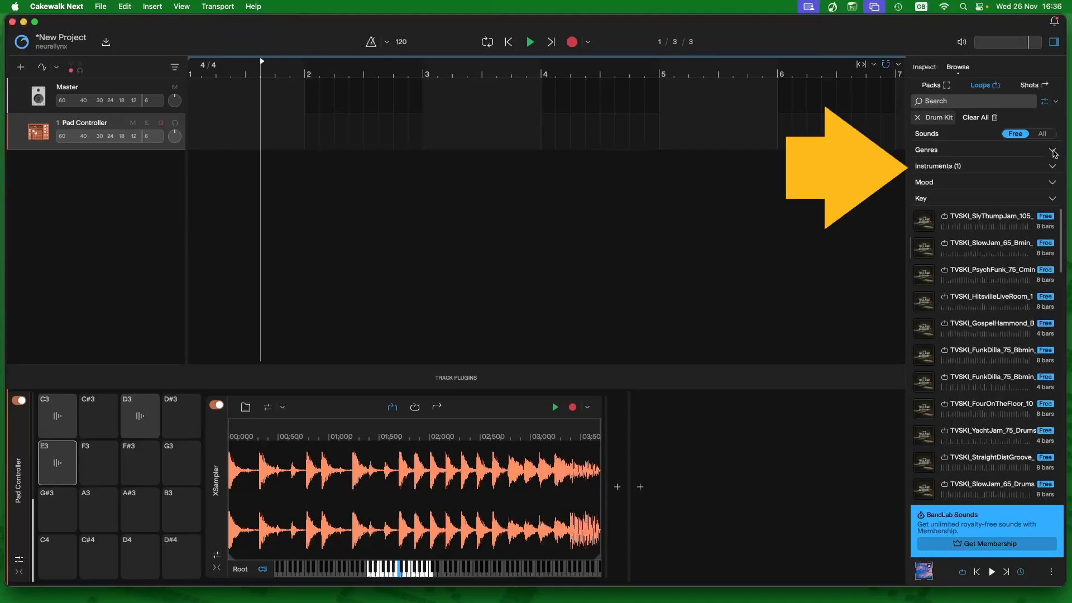
{"action": "left_click", "coordinate": [1052, 167]}
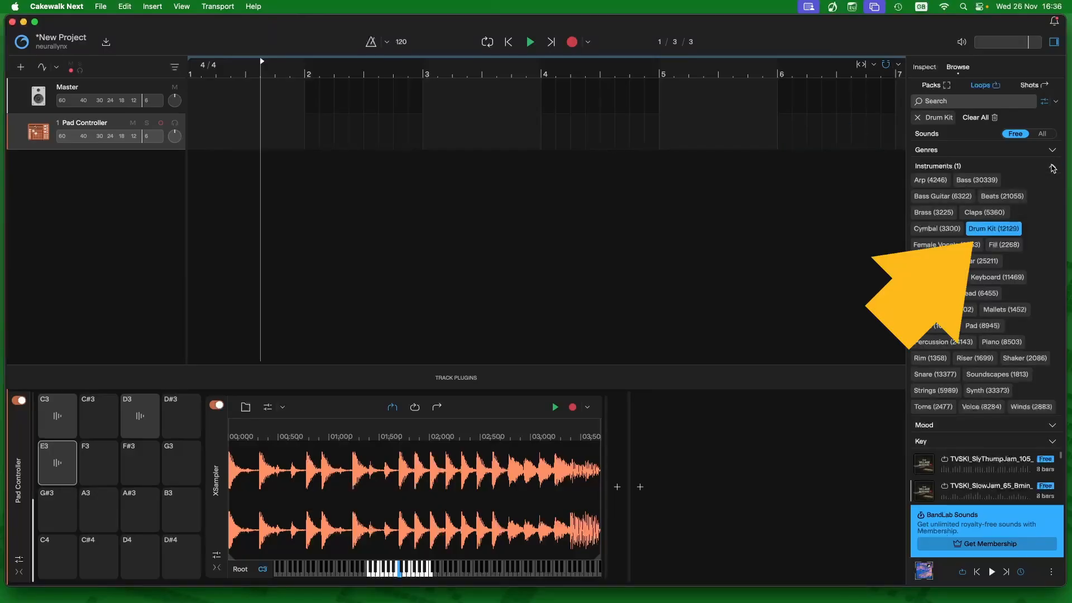
{"action": "left_click", "coordinate": [995, 232]}
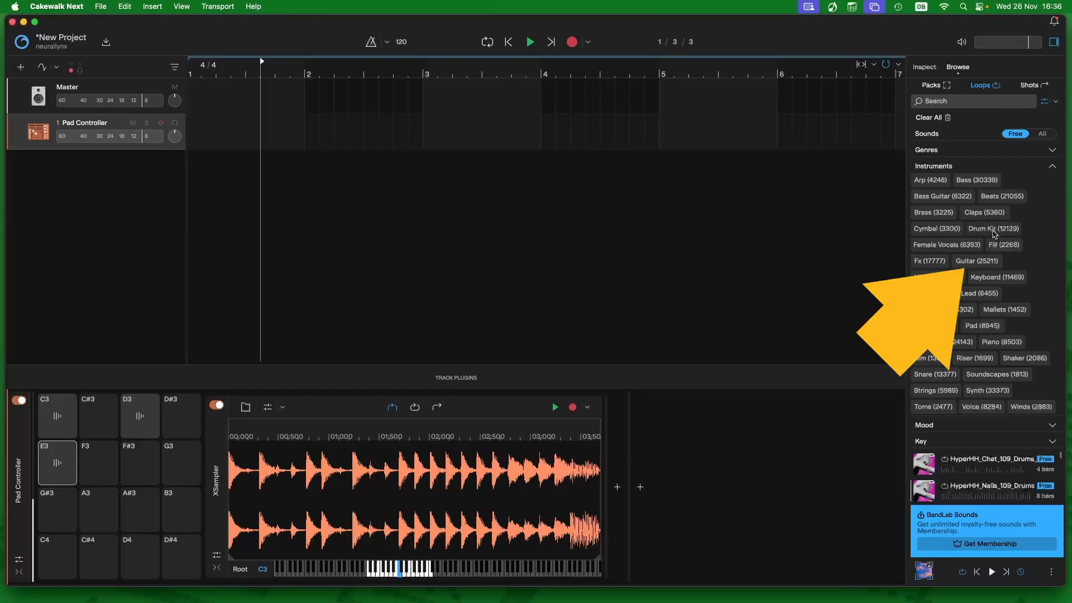
{"action": "left_click", "coordinate": [970, 266]}
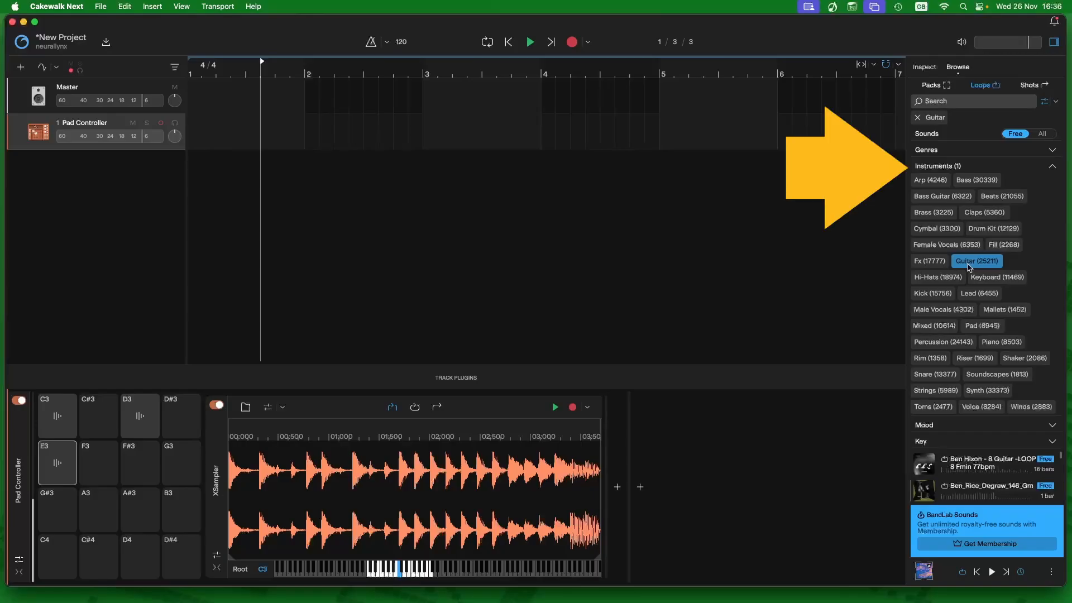
{"action": "left_click", "coordinate": [1053, 166]}
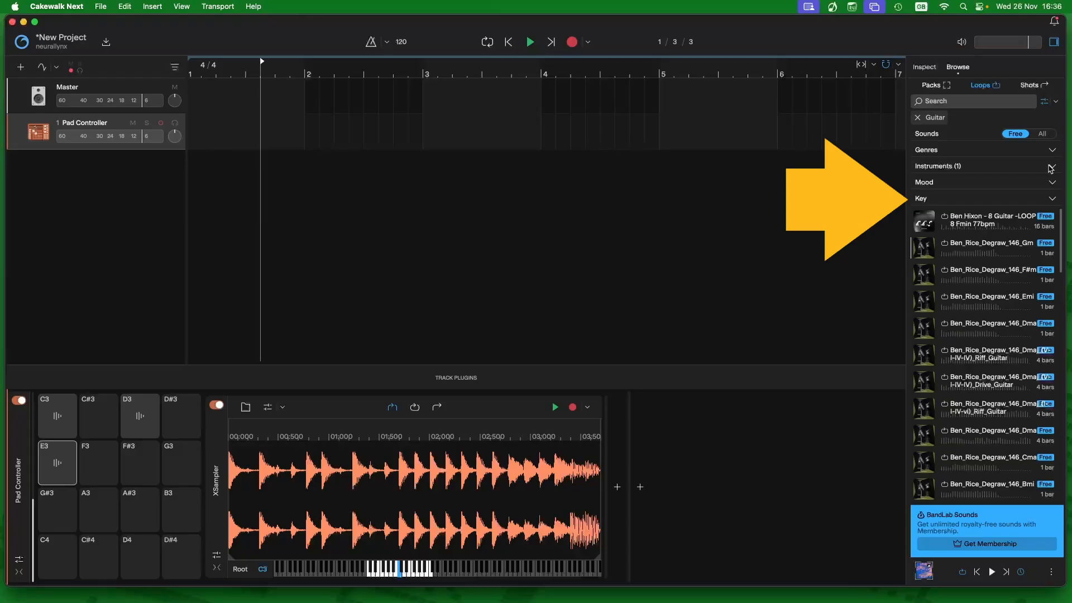
{"action": "left_click", "coordinate": [1053, 199]}
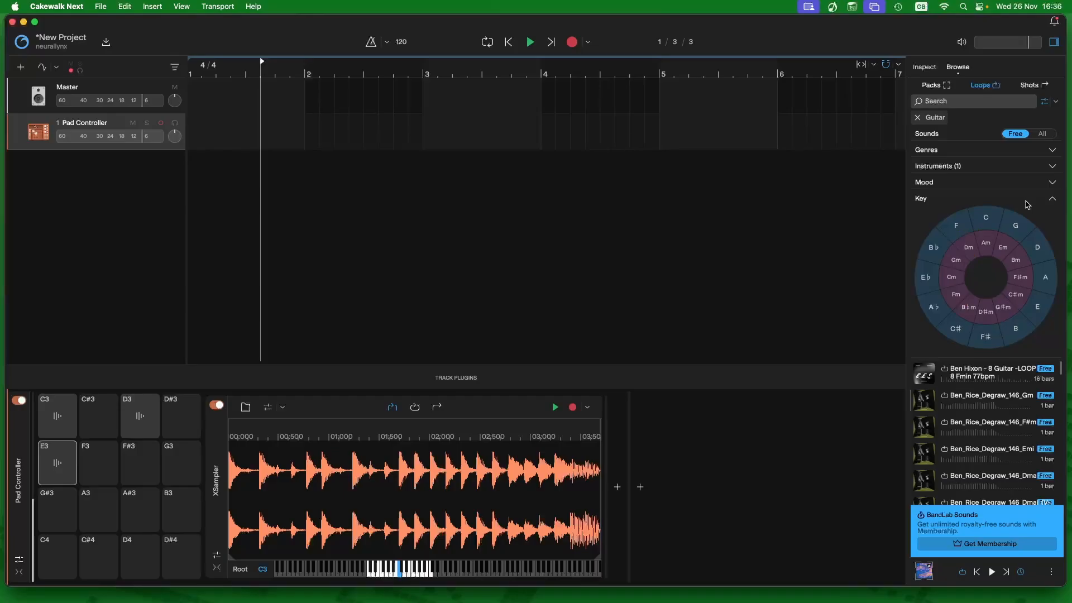
{"action": "left_click", "coordinate": [986, 219]}
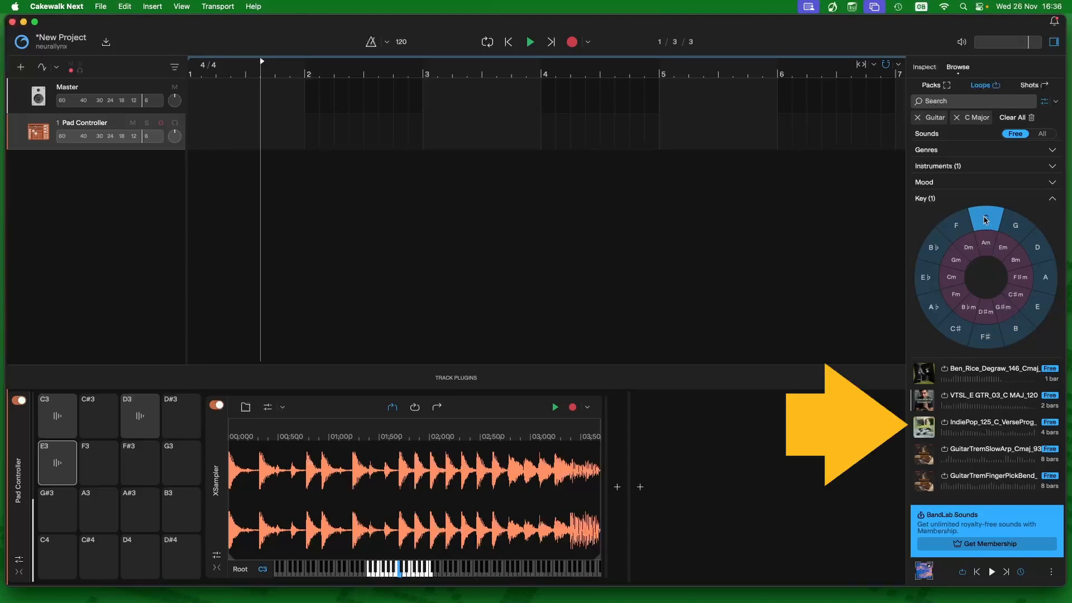
- Preview the IndiePop_125_C_VerseProg guitar loop and load it onto pad G3
{"action": "left_click", "coordinate": [922, 428]}
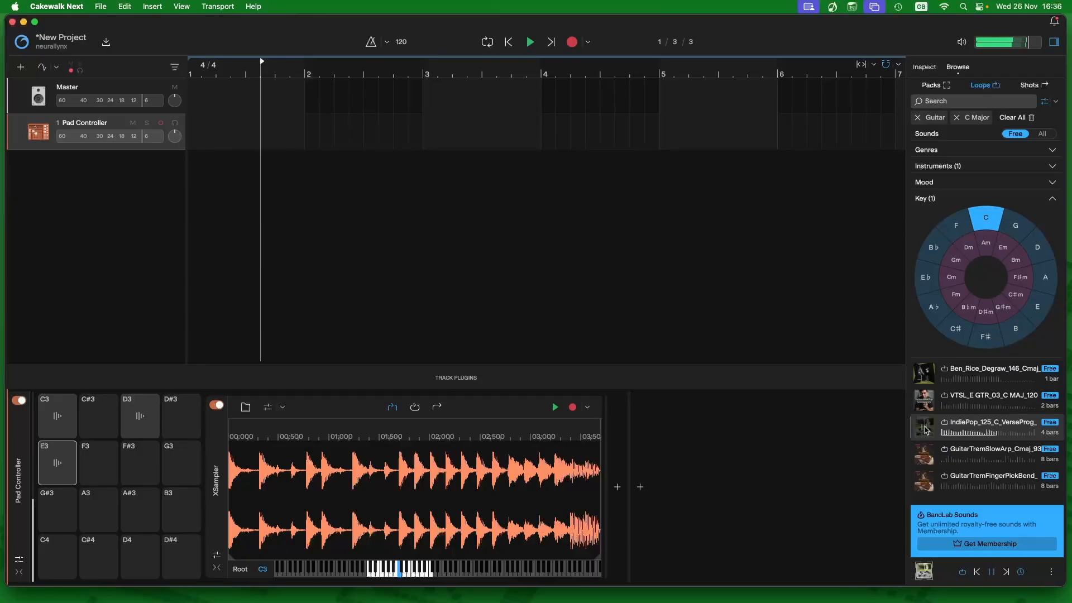
{"action": "left_click", "coordinate": [924, 428]}
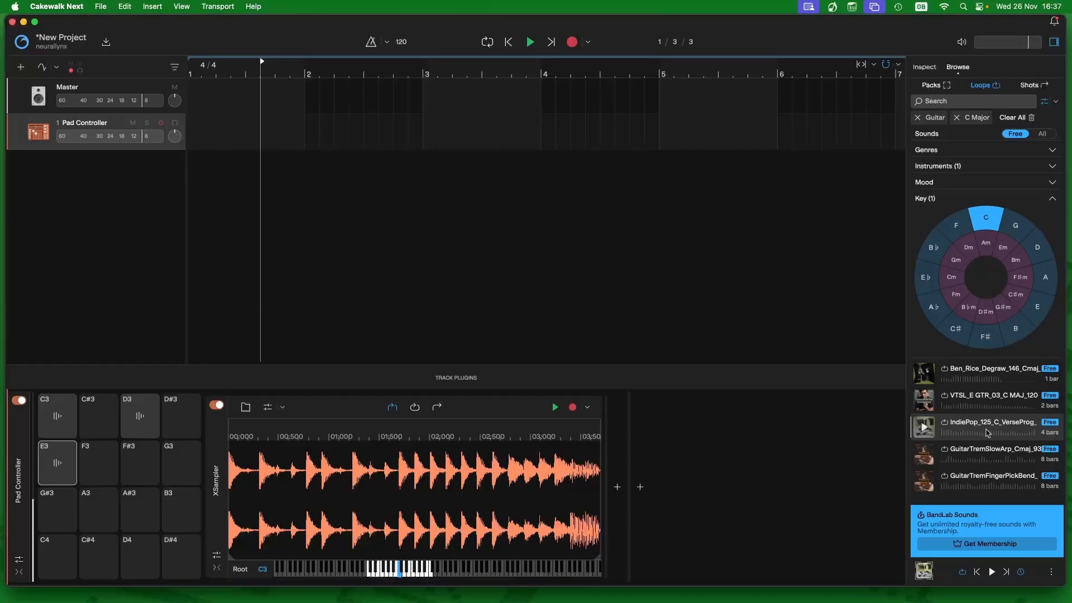
{"action": "left_click_drag", "start_coordinate": [923, 428], "coordinate": [191, 472]}
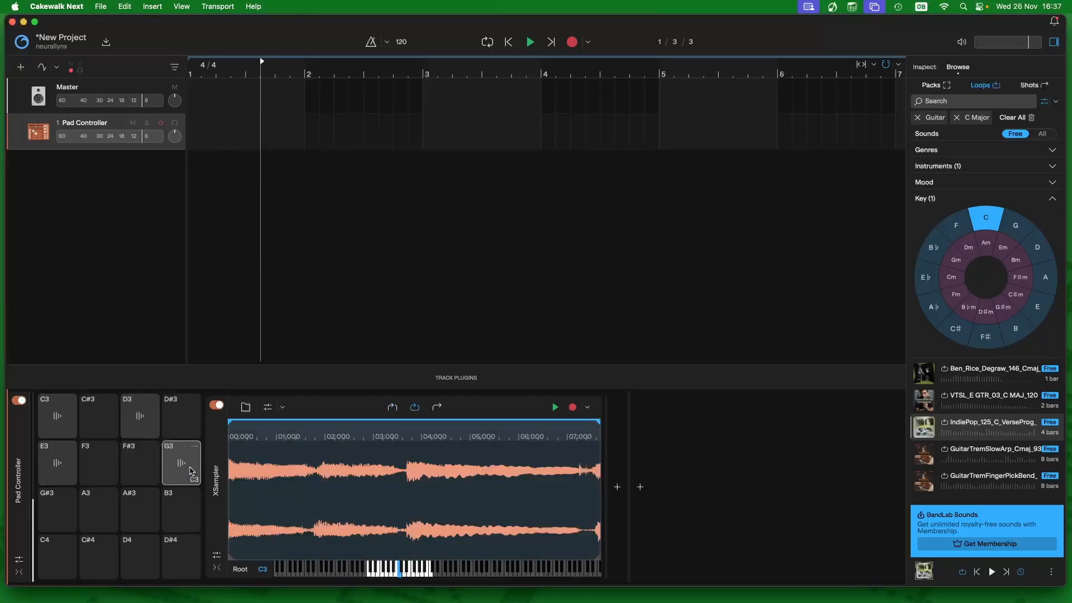
- Play pad G3 to audition its guitar loop and stop it again
{"action": "left_click", "coordinate": [181, 468]}
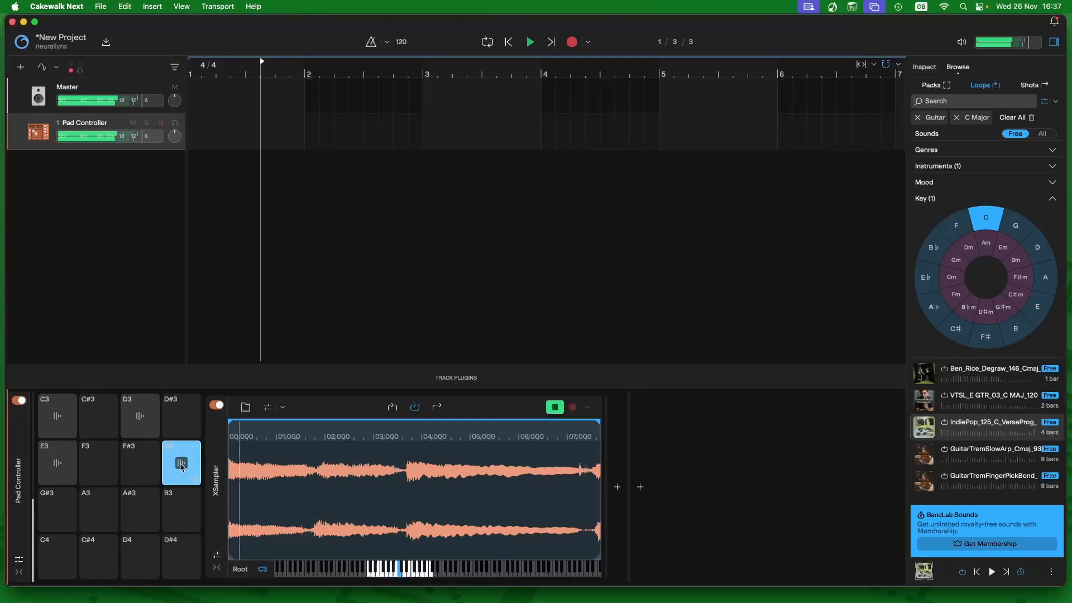
{"action": "left_click", "coordinate": [182, 467]}
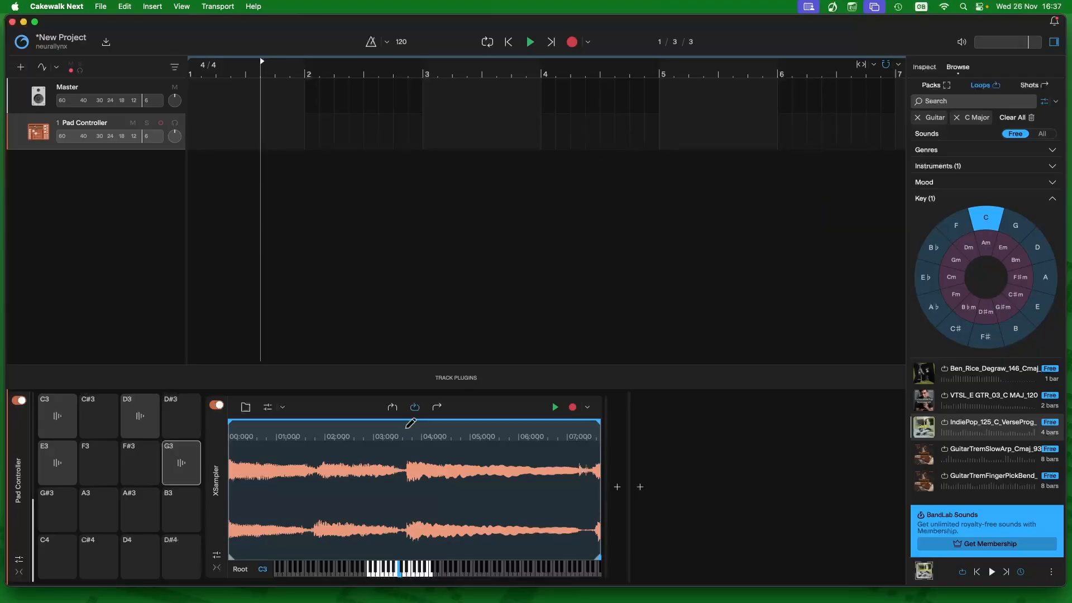
- Replace the Guitar and C Major filters with the Synth instrument and the A Minor key
{"action": "left_click", "coordinate": [1054, 168]}
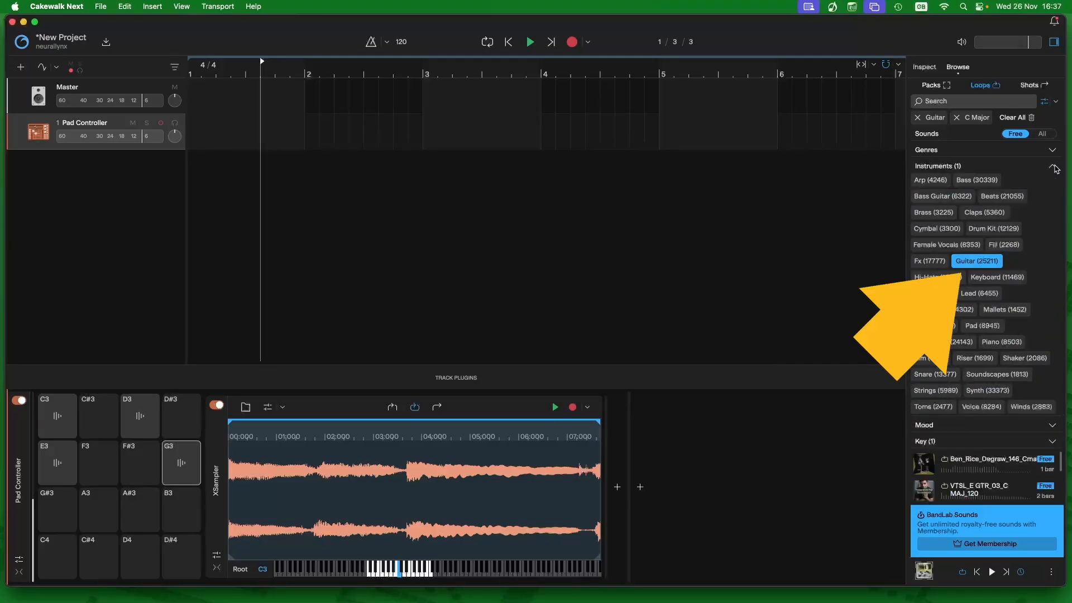
{"action": "left_click", "coordinate": [977, 262]}
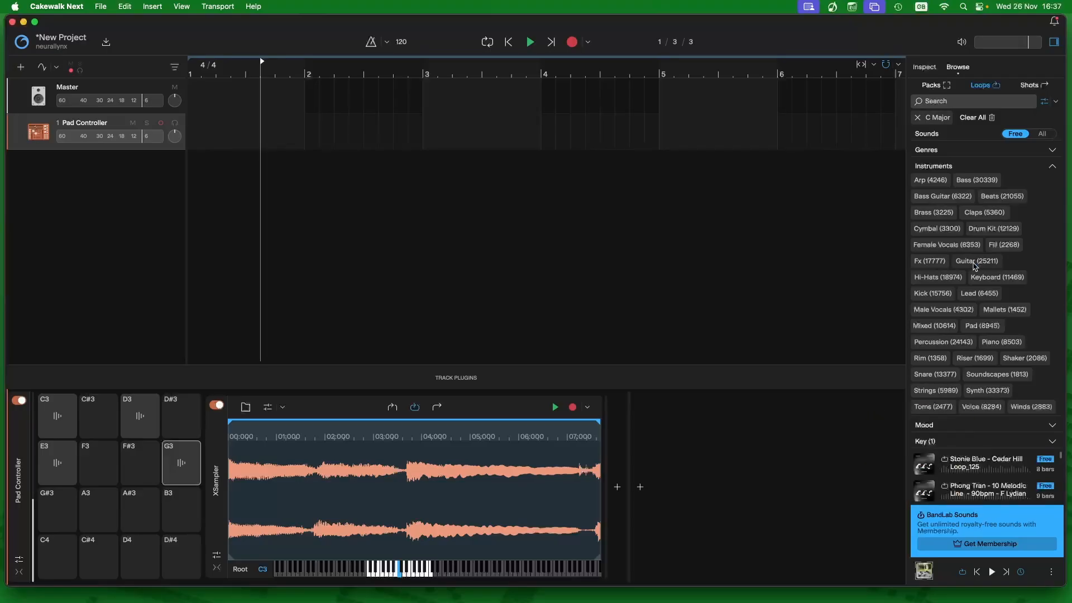
{"action": "left_click", "coordinate": [979, 396]}
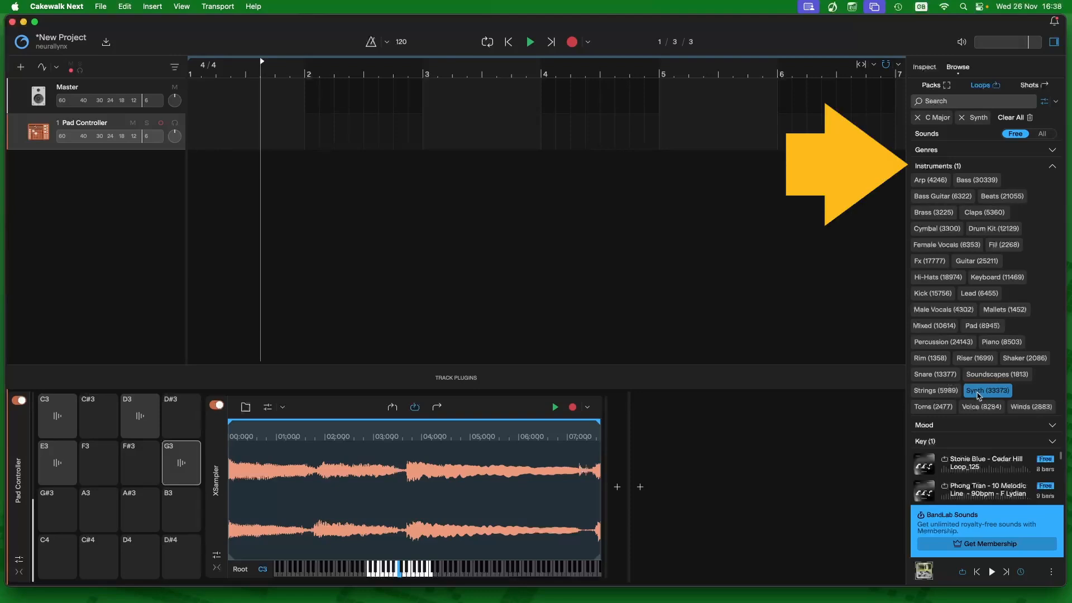
{"action": "left_click", "coordinate": [1054, 168]}
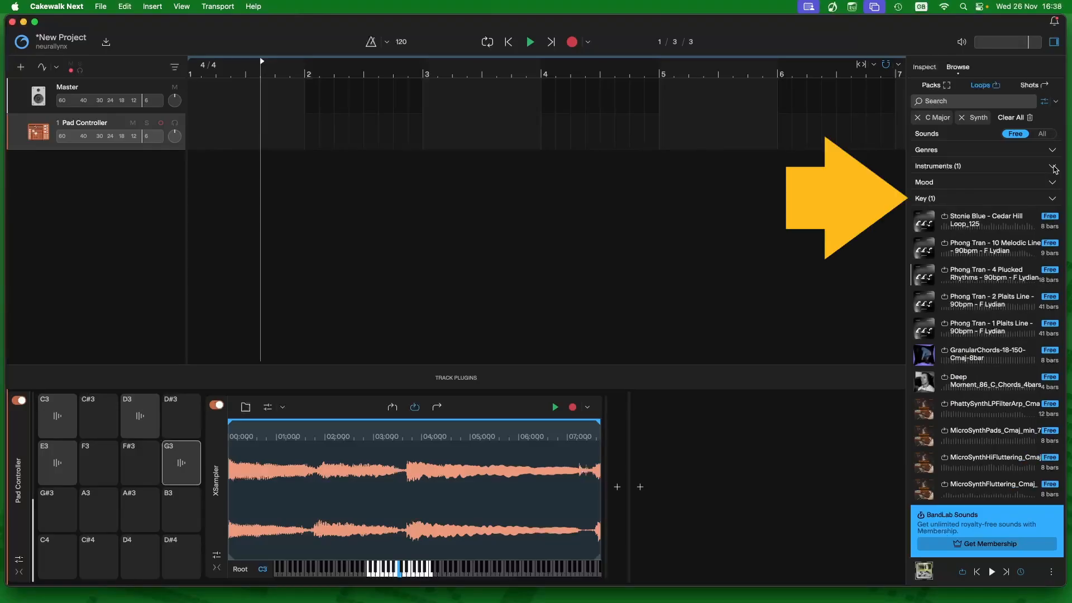
{"action": "left_click", "coordinate": [1052, 199]}
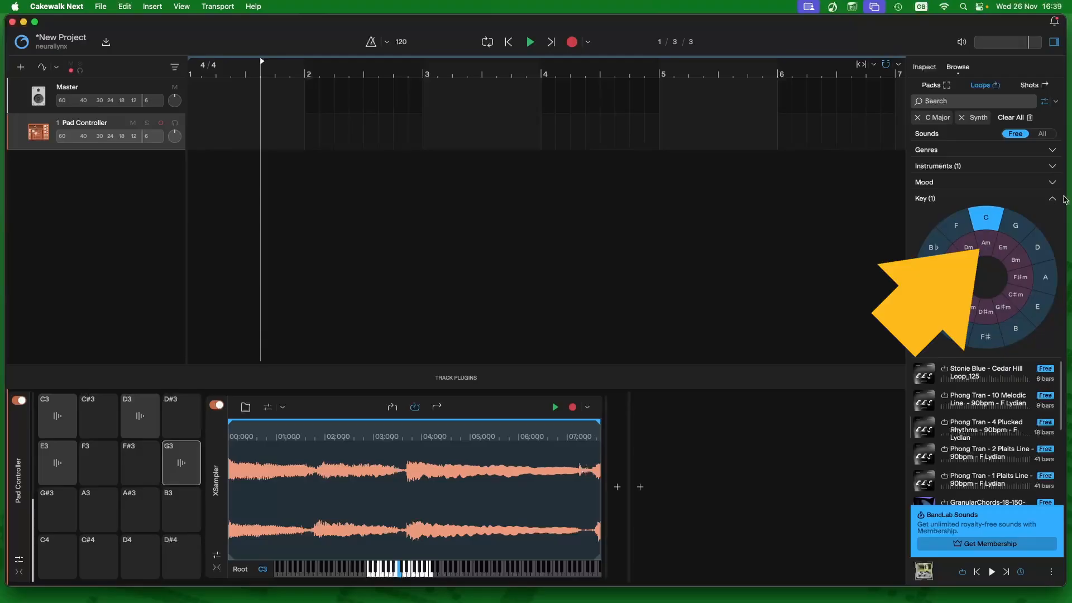
{"action": "left_click", "coordinate": [990, 246]}
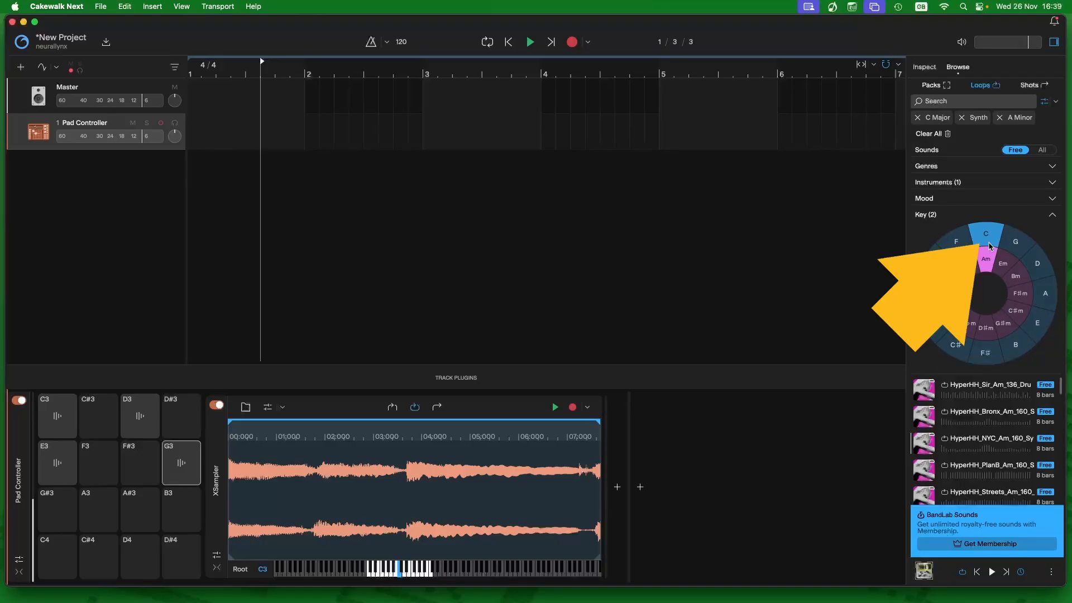
{"action": "left_click", "coordinate": [990, 244]}
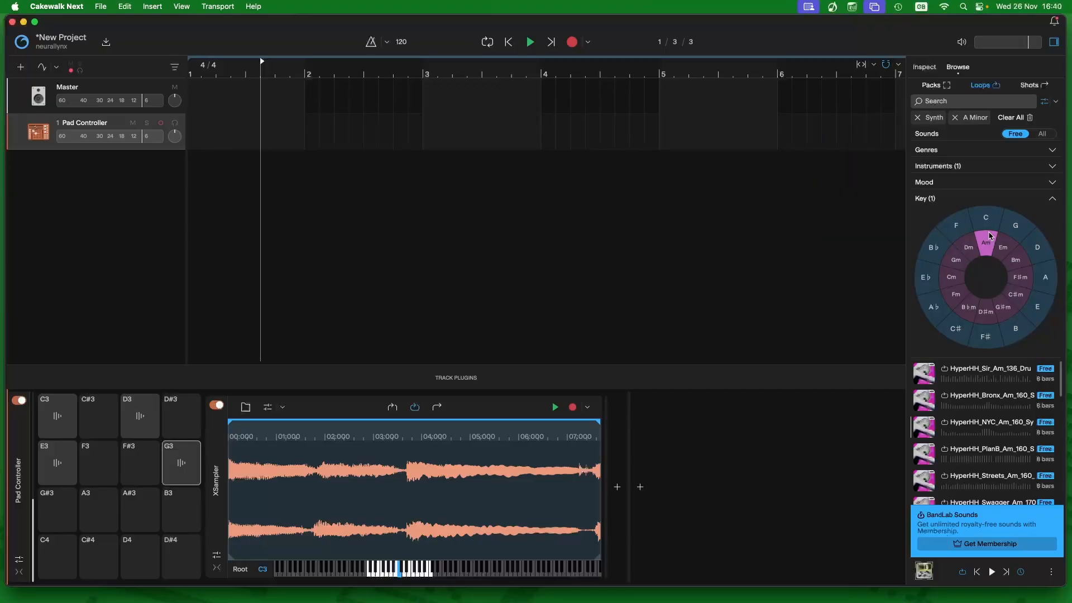
{"action": "left_click", "coordinate": [1055, 200]}
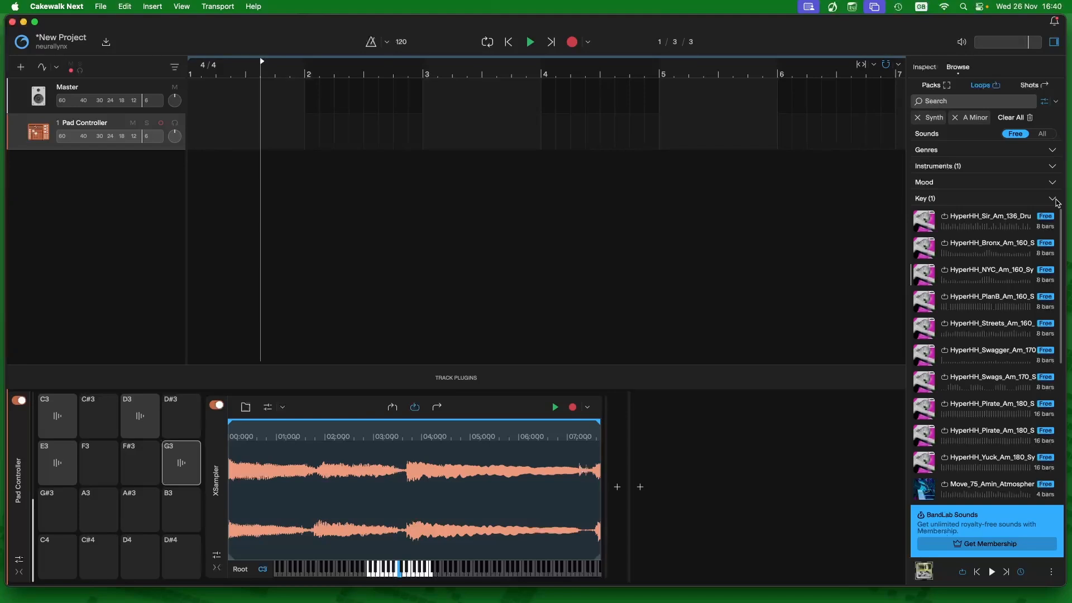
- Preview the ORvS_120_Am_Synth_02_4 loop and load it onto pad C4
{"action": "scroll", "coordinate": [1006, 417], "scroll_direction": "down", "scroll_amount": 5}
{"action": "scroll", "coordinate": [1005, 416], "scroll_direction": "down", "scroll_amount": 3}
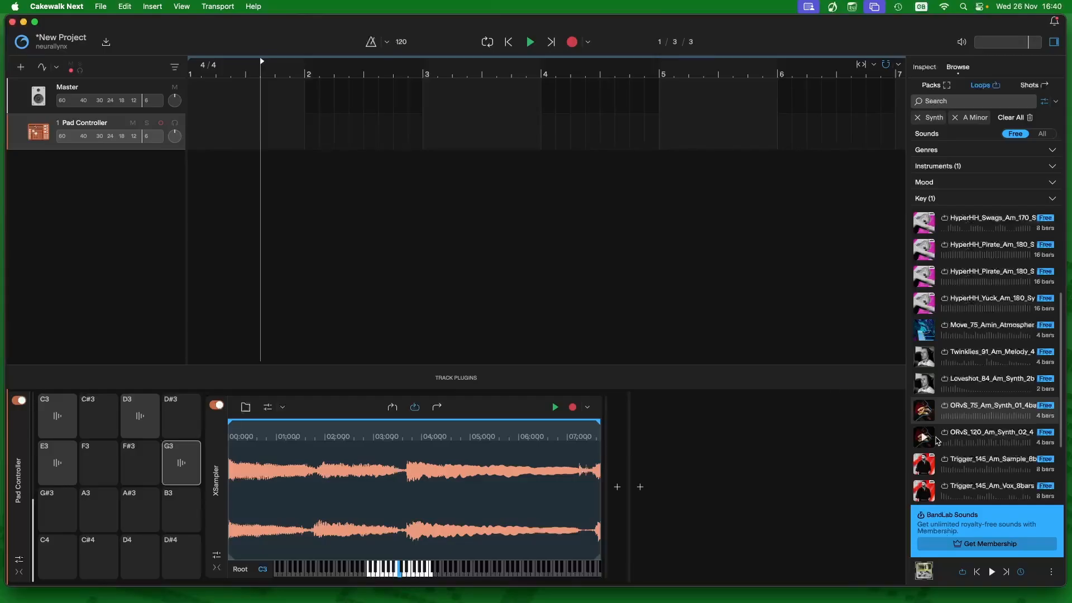
{"action": "left_click", "coordinate": [925, 439]}
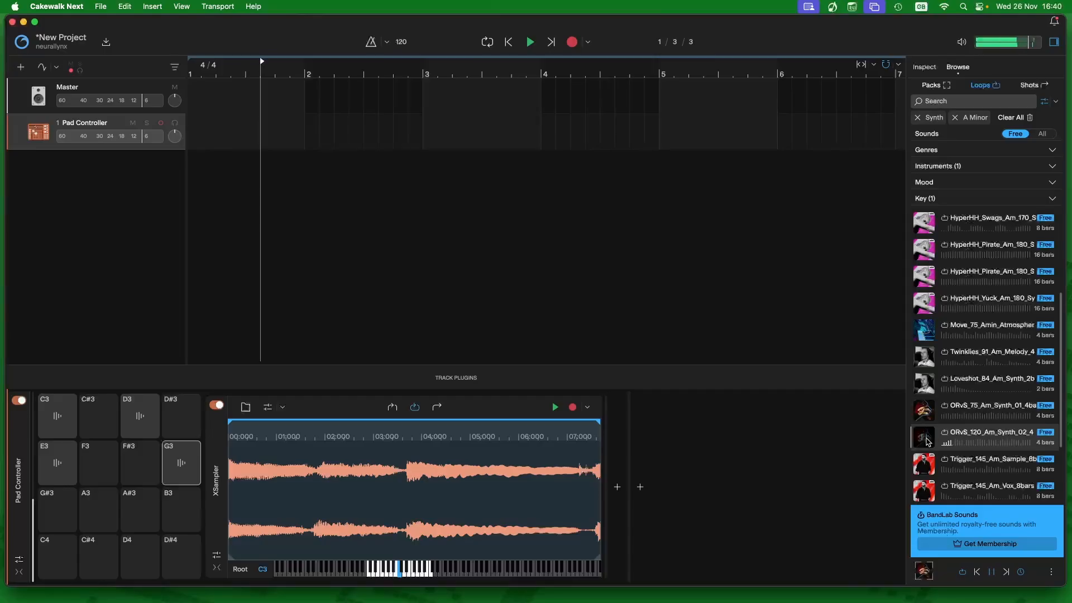
{"action": "left_click", "coordinate": [926, 440]}
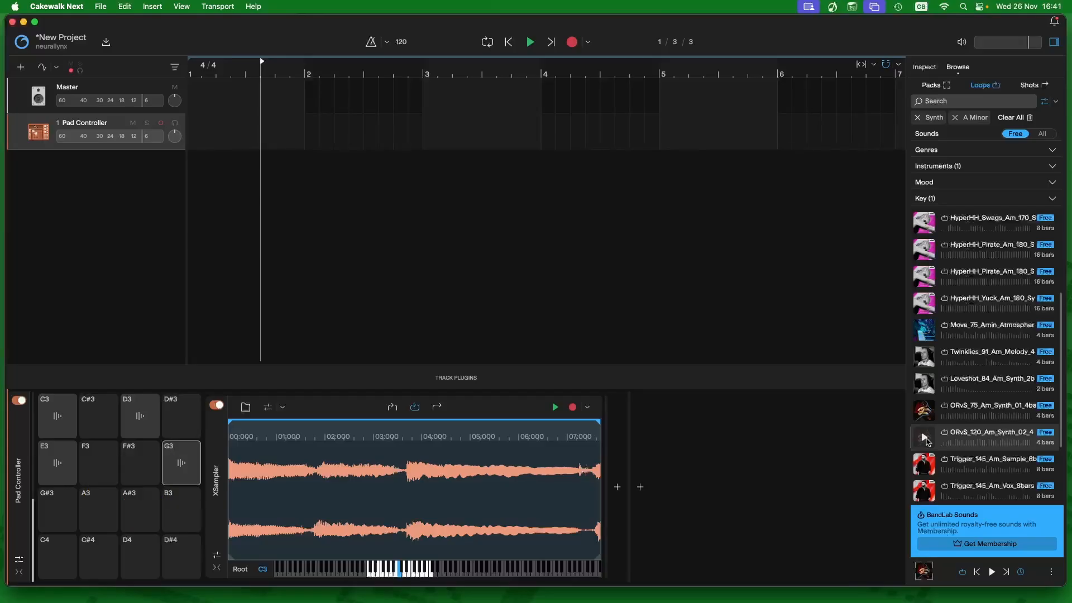
{"action": "left_click_drag", "start_coordinate": [983, 440], "coordinate": [55, 560]}
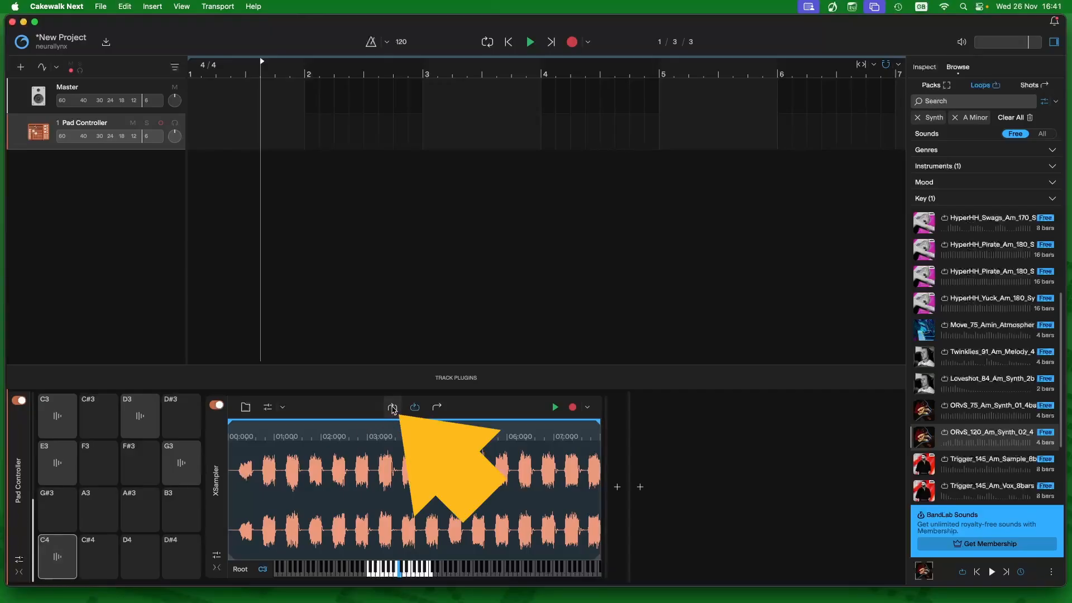
- Set pad C4 to the first of the three playback modes and trim the sample's start slightly, testing the pad
{"action": "left_click", "coordinate": [393, 408]}
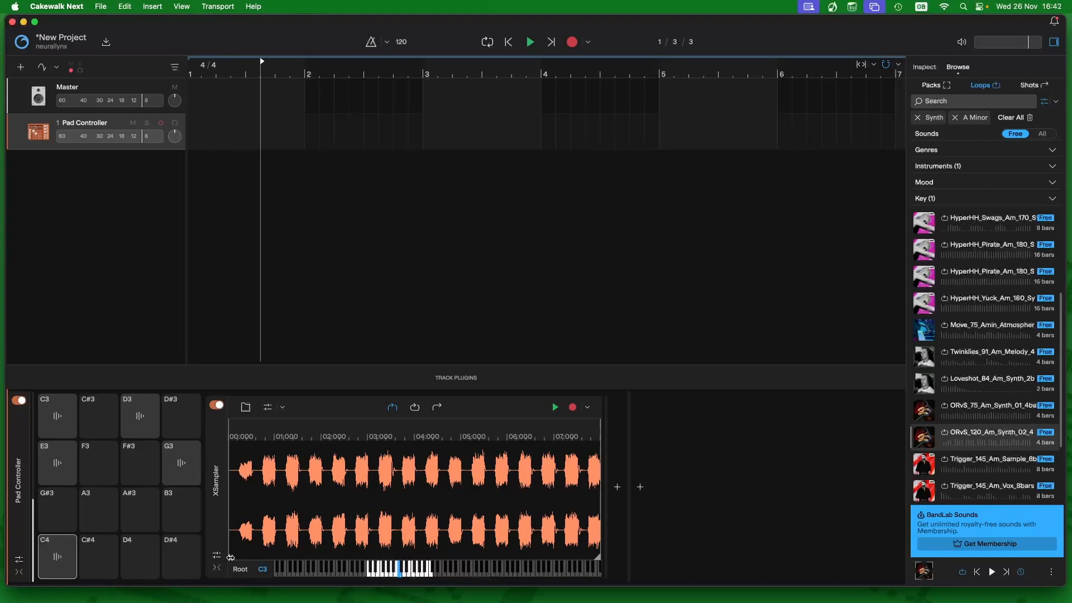
{"action": "left_click_drag", "start_coordinate": [231, 557], "coordinate": [240, 559]}
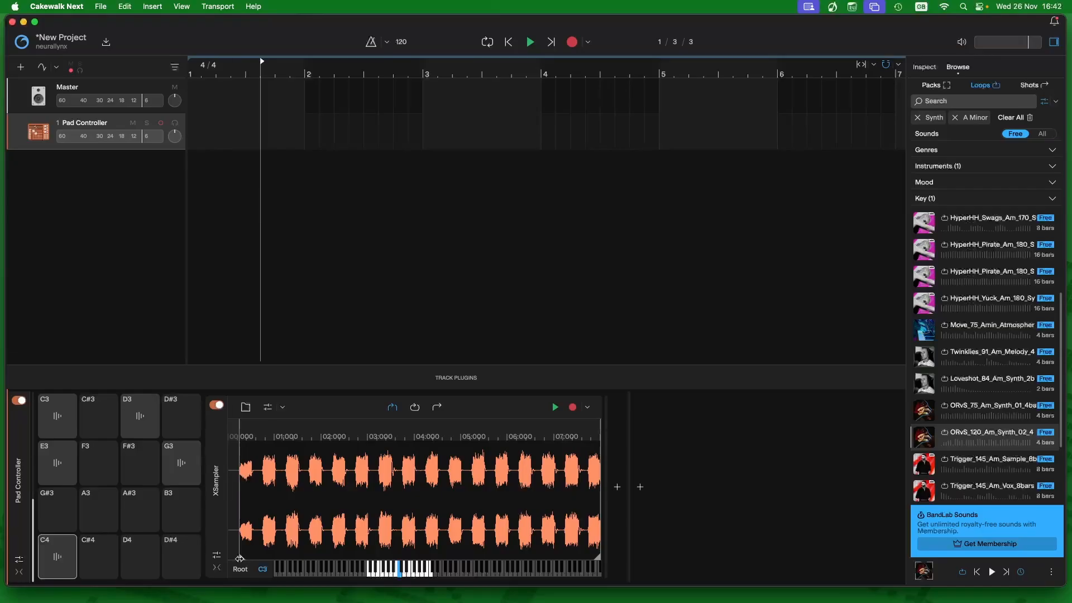
{"action": "left_click", "coordinate": [64, 563]}
{"action": "left_click", "coordinate": [61, 562]}
{"action": "left_click", "coordinate": [61, 562]}
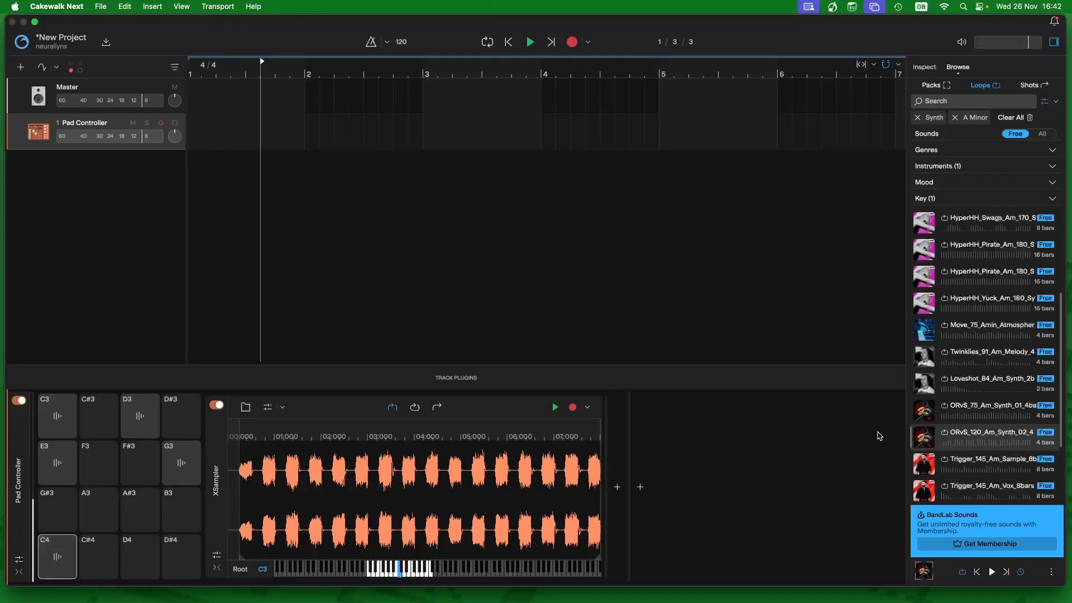
- Load the previewed 80s_vol2_115_Am_Talkbox loop onto pad A3 and set it to the first of the three playback modes
{"action": "scroll", "coordinate": [974, 420], "scroll_direction": "down", "scroll_amount": 4}
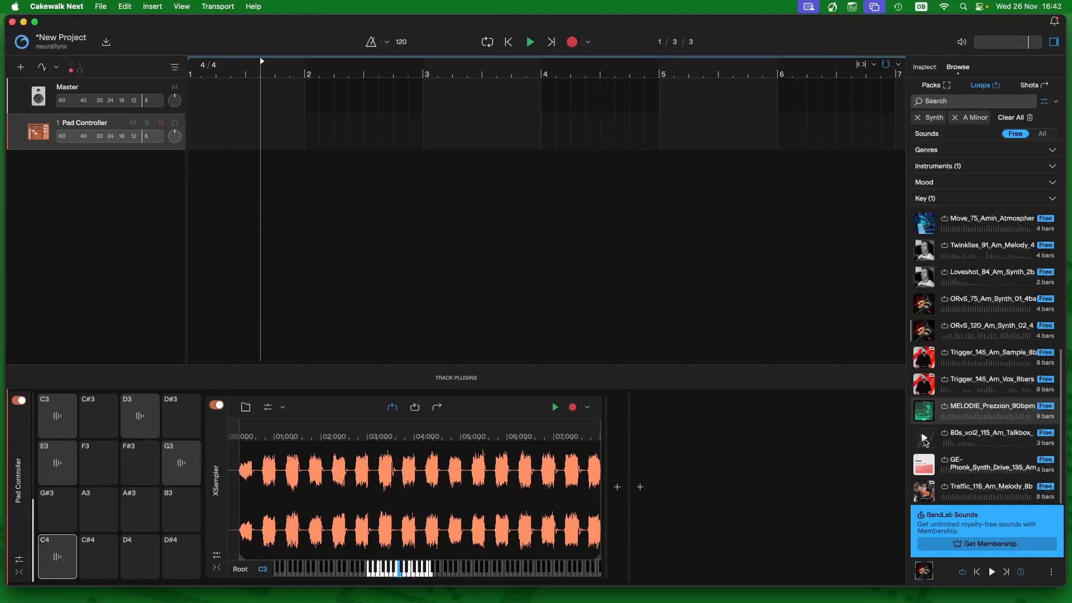
{"action": "left_click", "coordinate": [924, 440]}
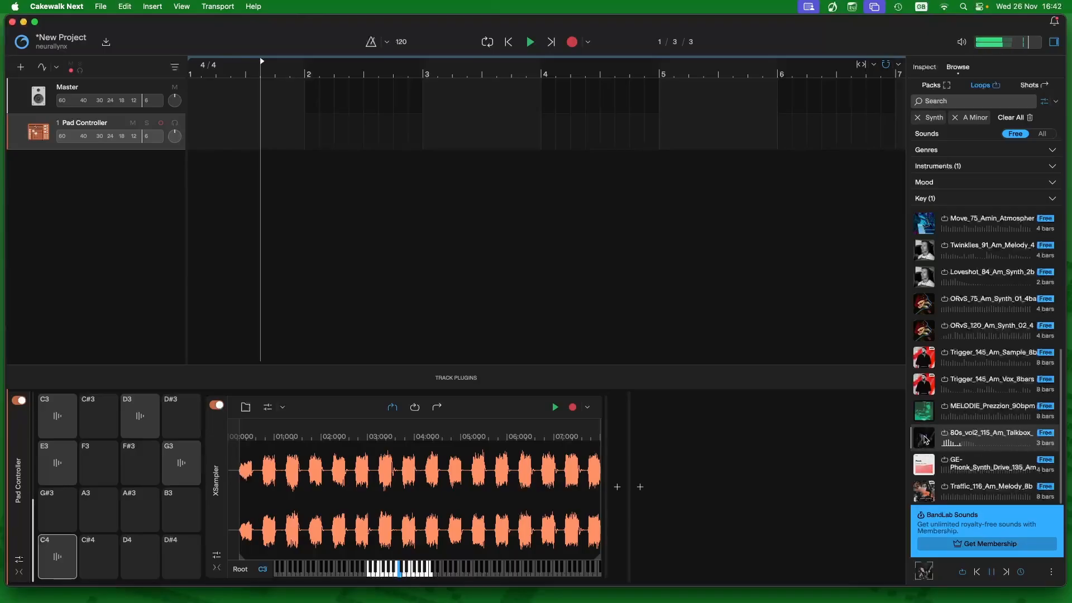
{"action": "left_click", "coordinate": [924, 439]}
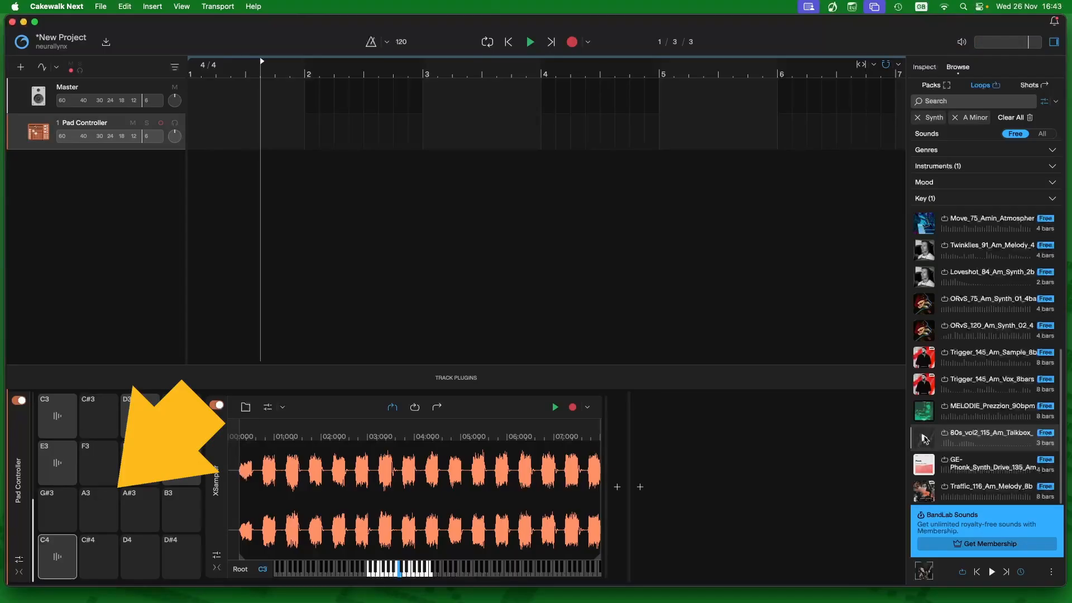
{"action": "left_click_drag", "start_coordinate": [976, 439], "coordinate": [97, 518]}
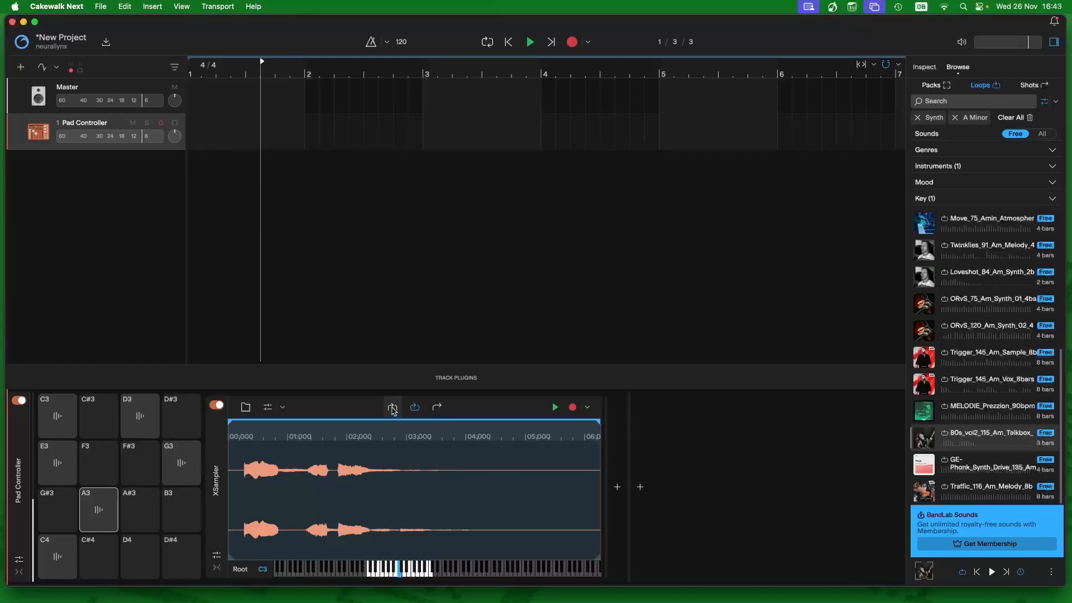
{"action": "left_click", "coordinate": [393, 409]}
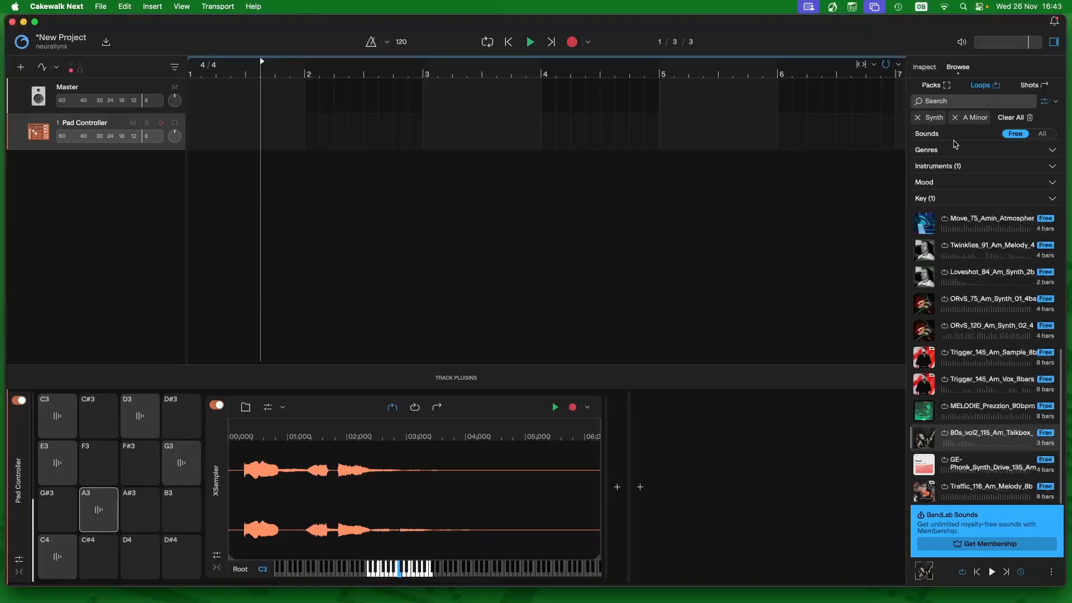
- Hide the browser sidebar and trim the silent start of pad A3's talkbox sample slightly, testing the pad
{"action": "left_click", "coordinate": [1057, 47]}
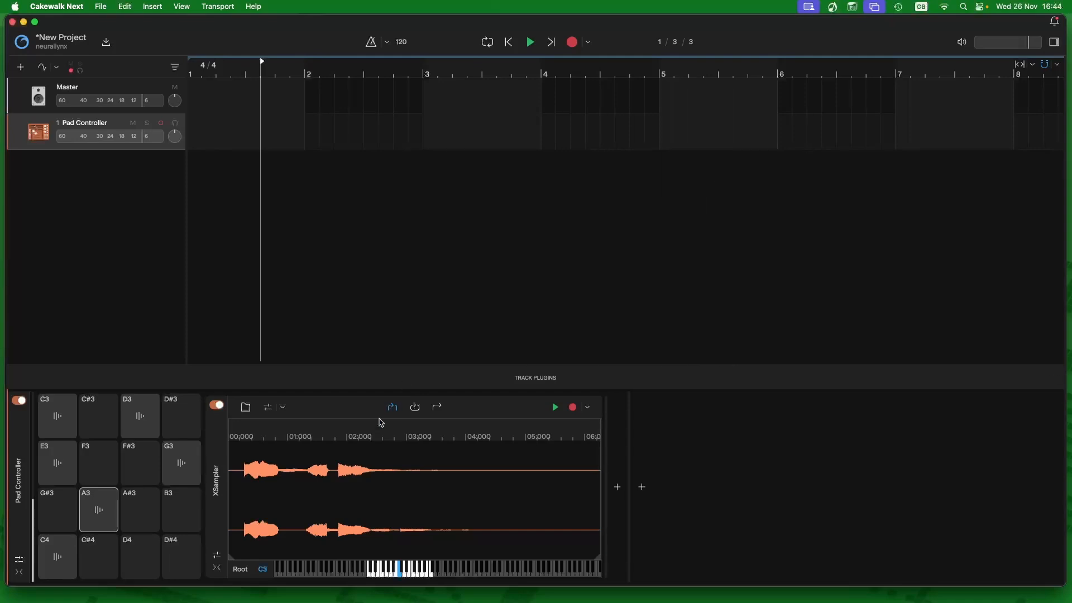
{"action": "left_click_drag", "start_coordinate": [233, 557], "coordinate": [238, 554]}
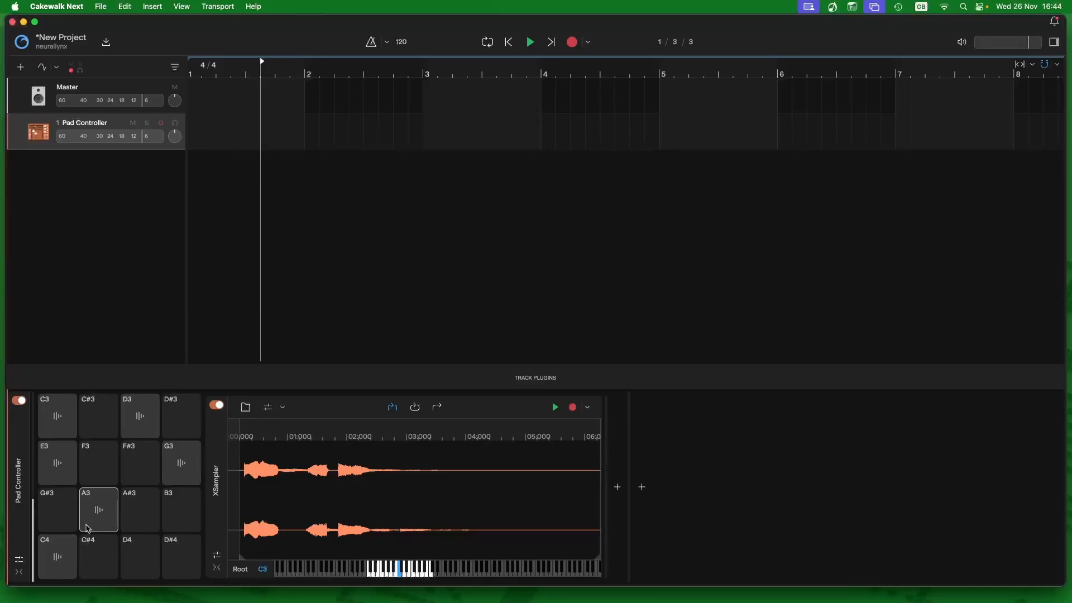
{"action": "left_click", "coordinate": [99, 512]}
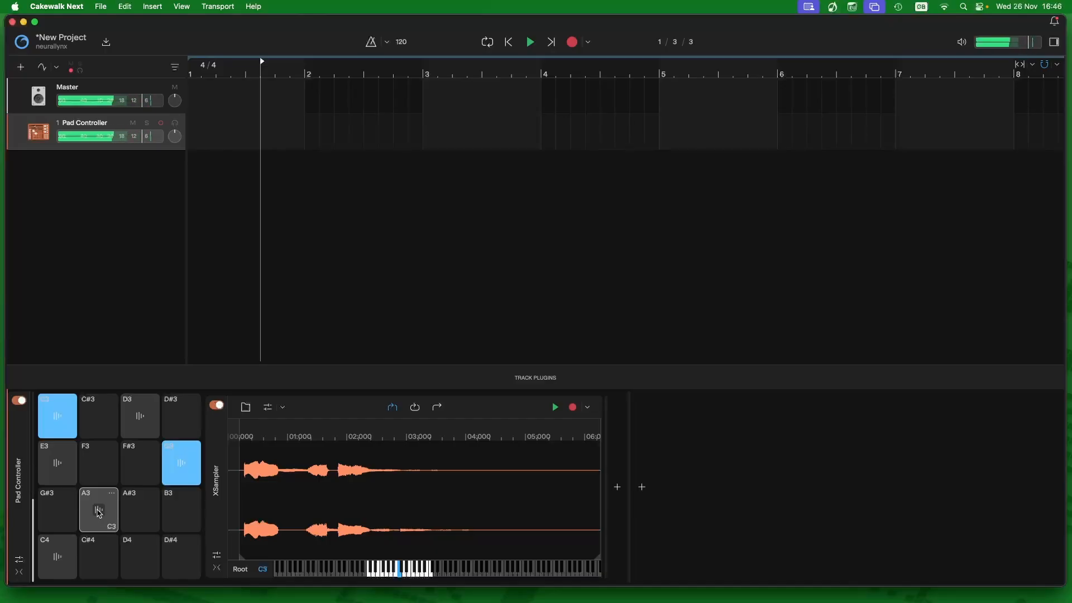
- Record a pad performance on the Pad Controller track from the start of the project
{"action": "left_click", "coordinate": [511, 46]}
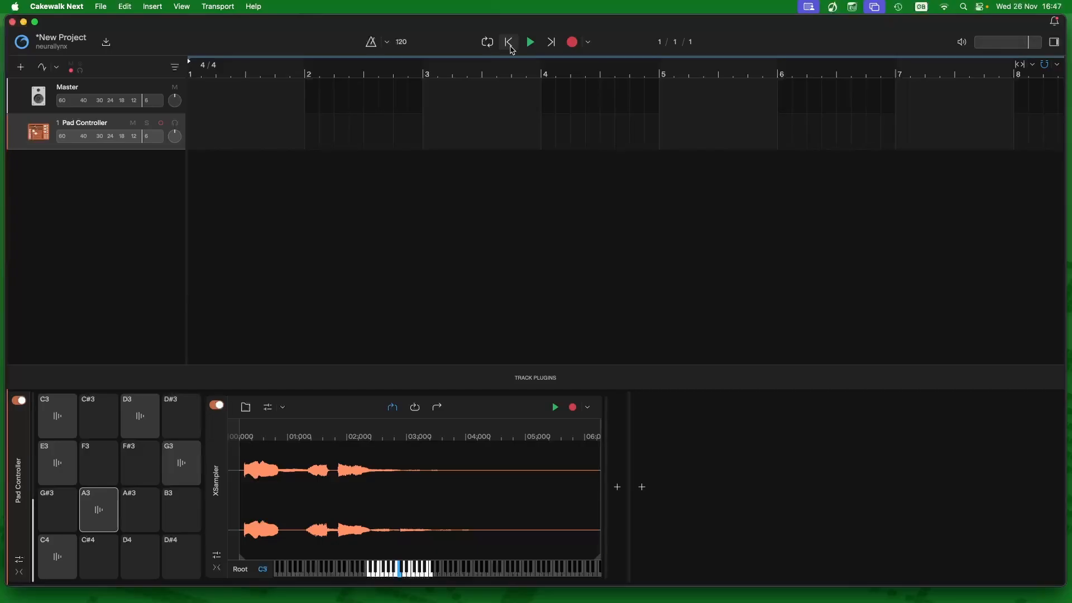
{"action": "left_click", "coordinate": [573, 47]}
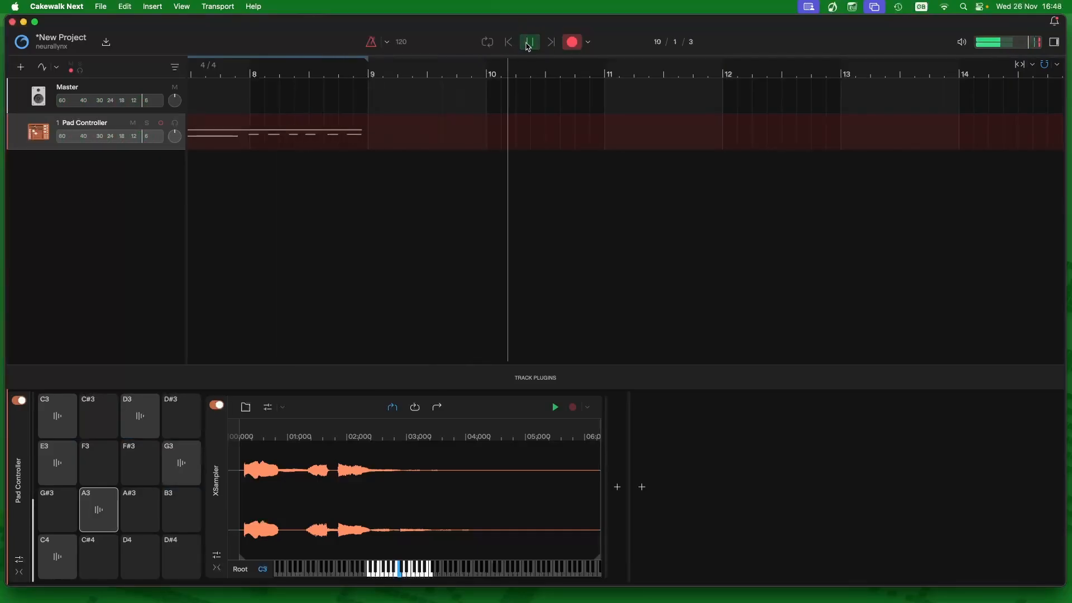
{"action": "left_click", "coordinate": [573, 42]}
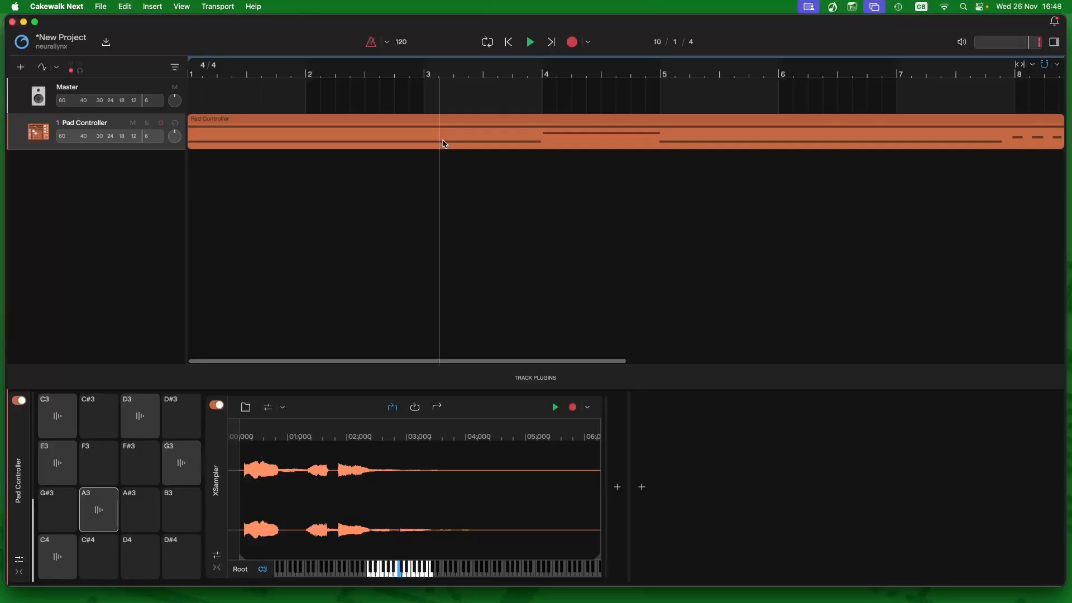
- Play back the recorded Pad Controller clip from the beginning and return the playhead to the project start
{"action": "left_click", "coordinate": [533, 43]}
{"action": "left_click", "coordinate": [533, 44]}
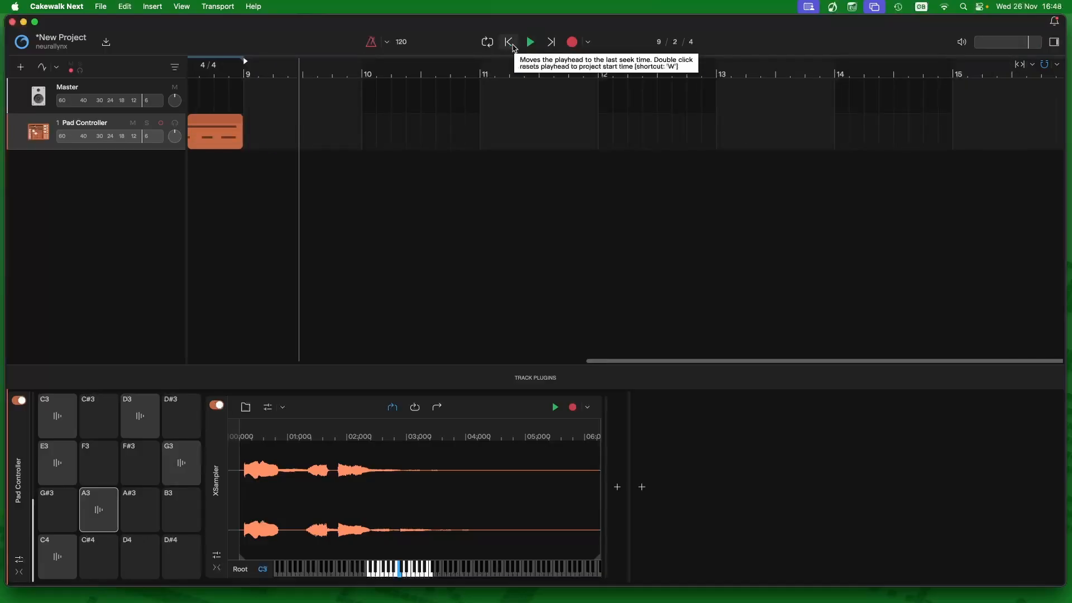
{"action": "left_click", "coordinate": [509, 43]}
{"action": "left_click", "coordinate": [530, 45]}
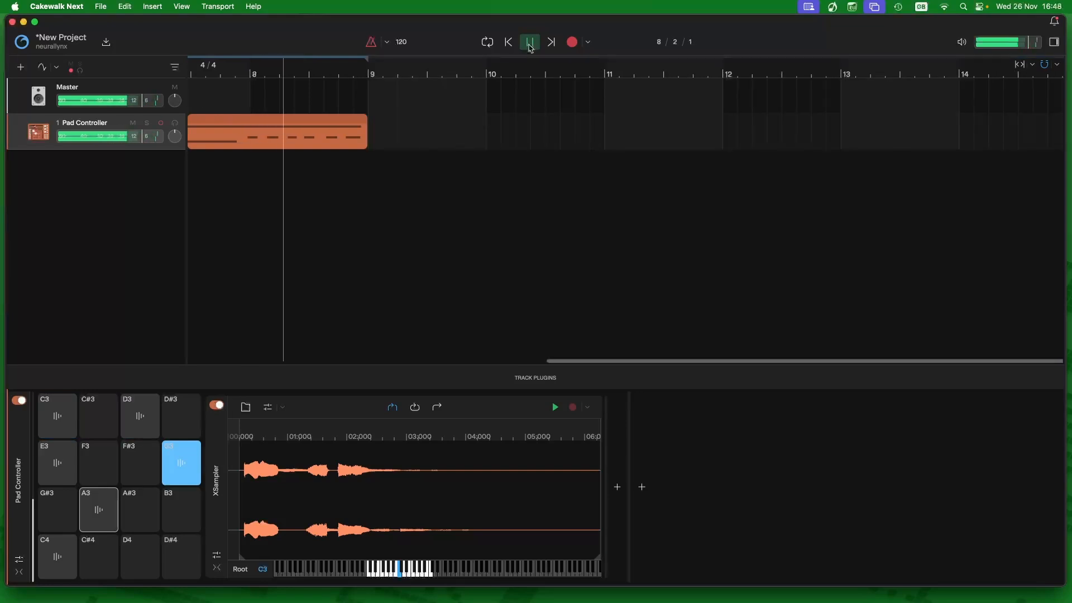
{"action": "left_click", "coordinate": [530, 47]}
{"action": "left_click", "coordinate": [515, 48]}
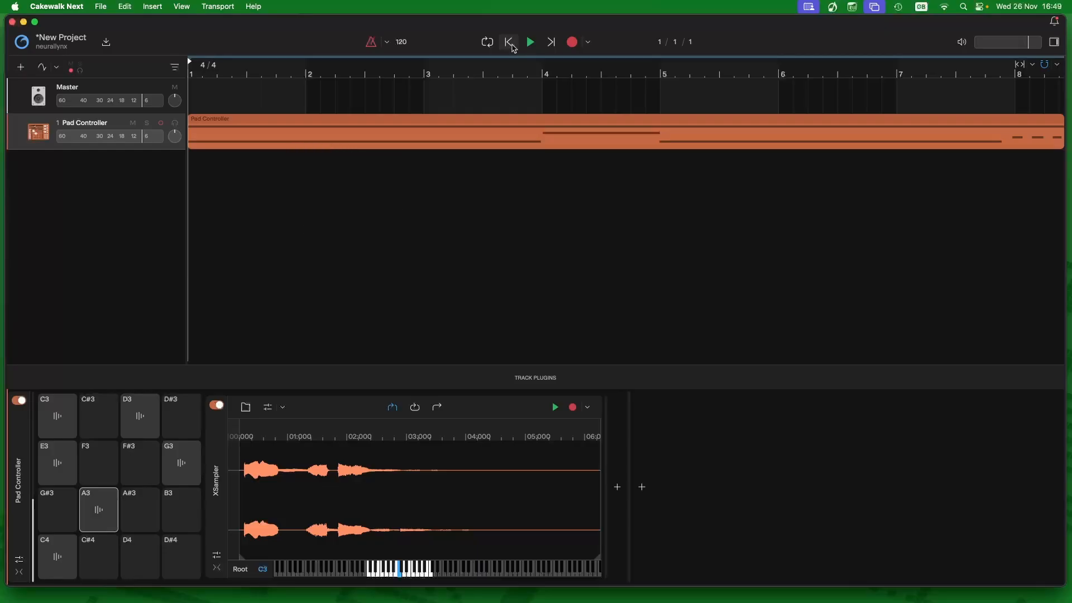
- Open the recorded Pad Controller clip in the Piano Roll to examine its notes
{"action": "double_click", "coordinate": [237, 119]}
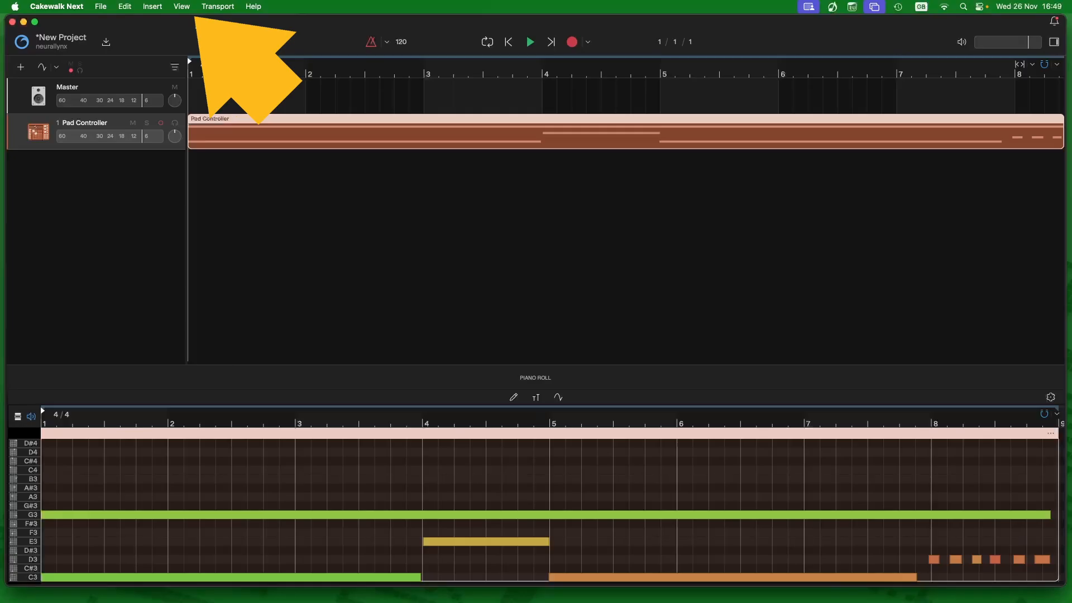
{"action": "left_click", "coordinate": [182, 10]}
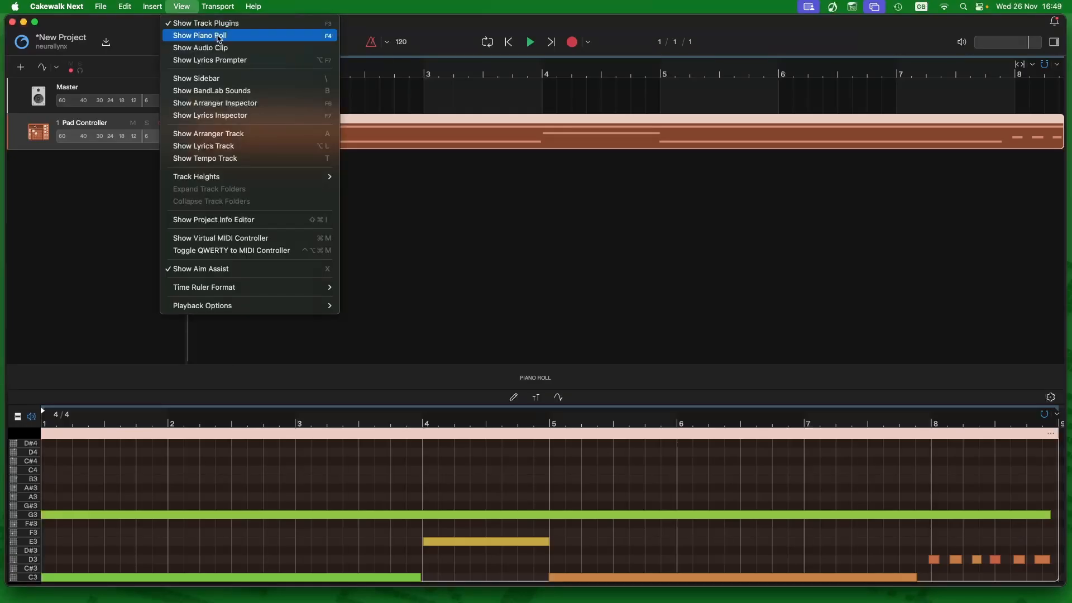
{"action": "left_click", "coordinate": [218, 37]}
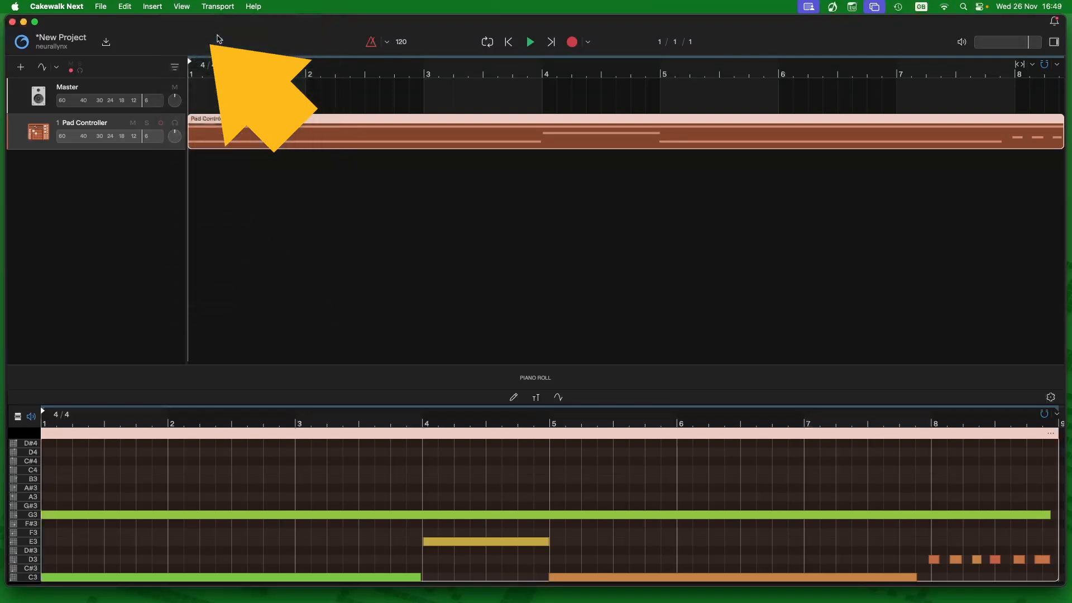
{"action": "left_click", "coordinate": [190, 7]}
{"action": "left_click", "coordinate": [192, 34]}
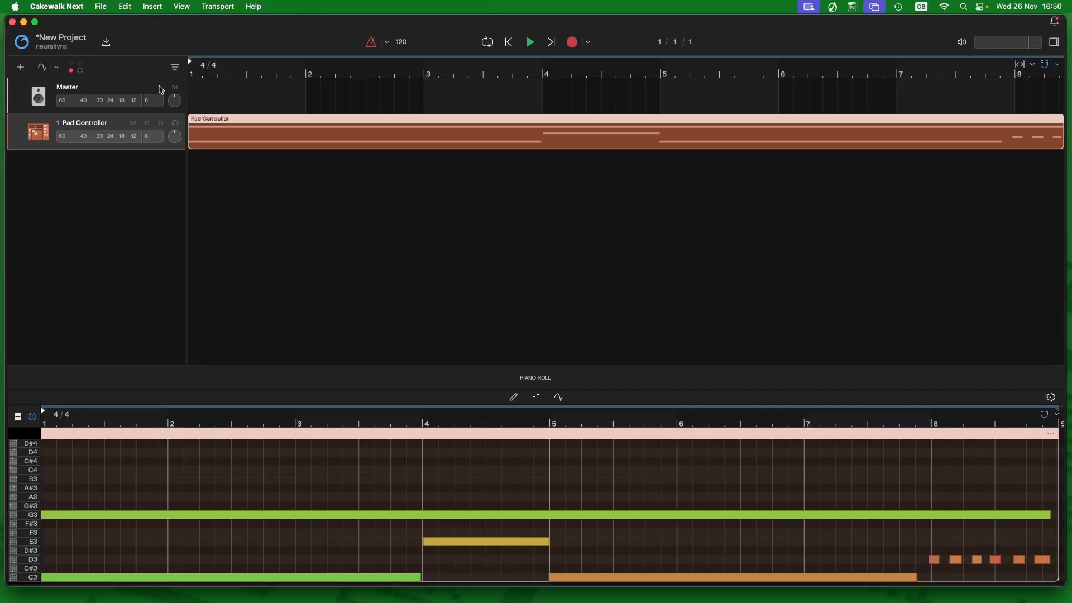
- Draw an A3 note filling bar 4 in the Piano Roll and audition the clip from the project start
{"action": "left_click", "coordinate": [424, 497]}
{"action": "left_click_drag", "start_coordinate": [455, 497], "coordinate": [543, 506]}
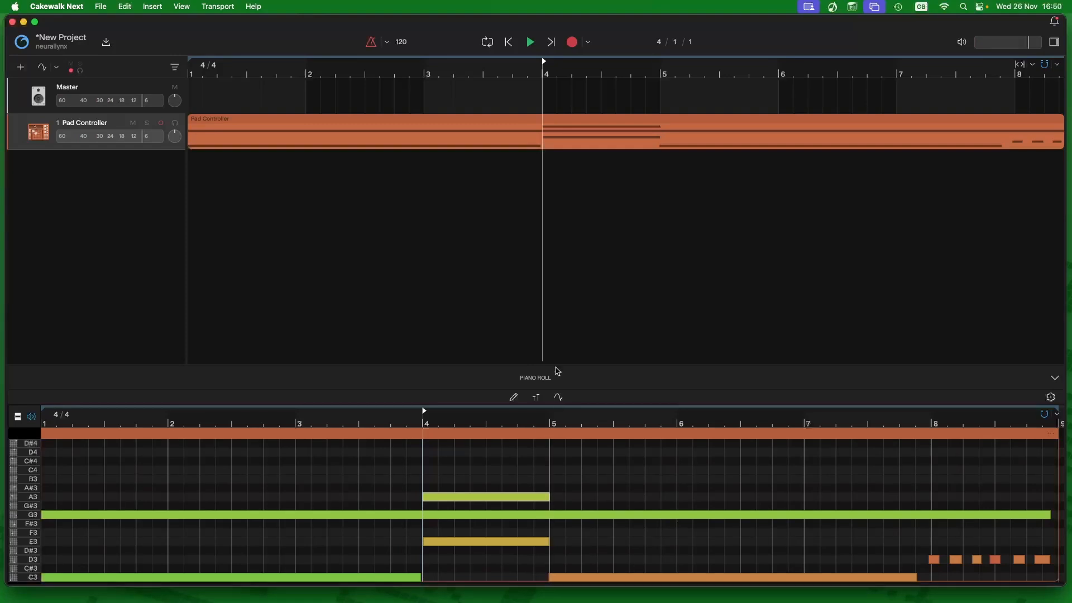
{"action": "left_click", "coordinate": [509, 42]}
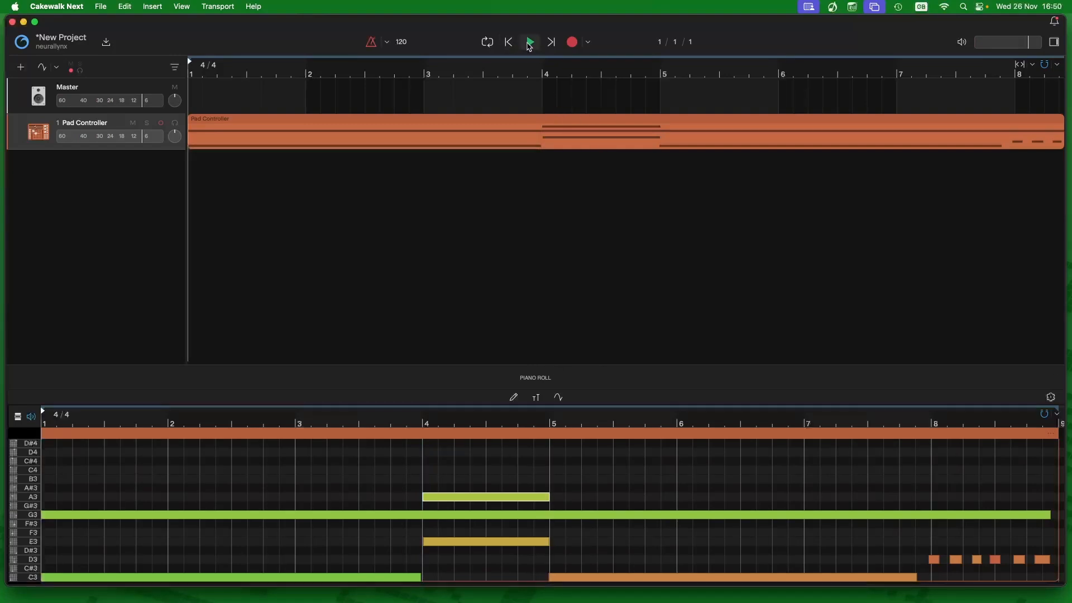
{"action": "left_click", "coordinate": [530, 45]}
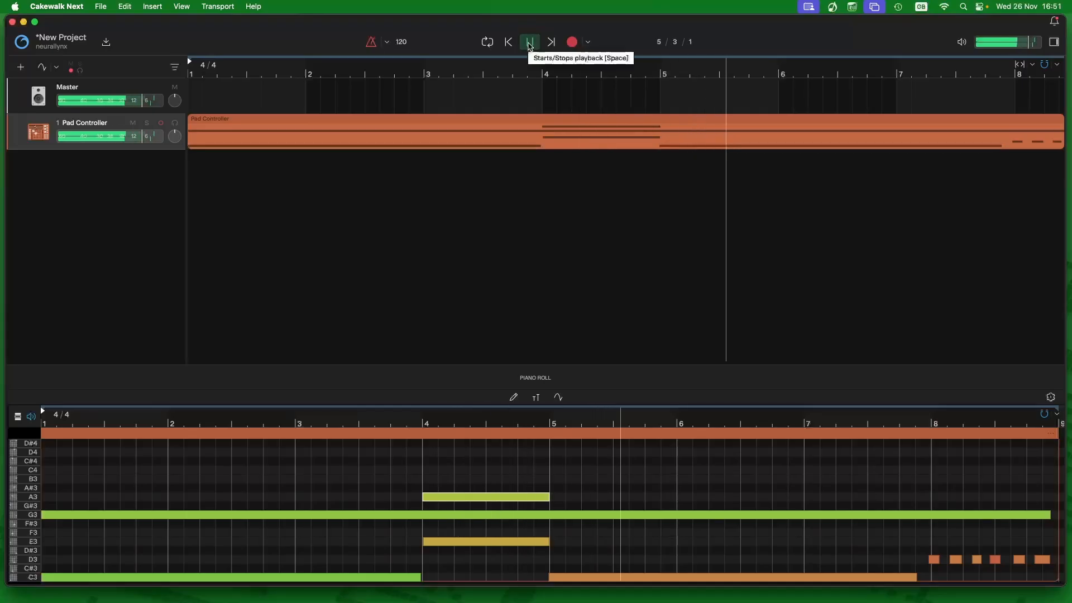
{"action": "left_click", "coordinate": [530, 44]}
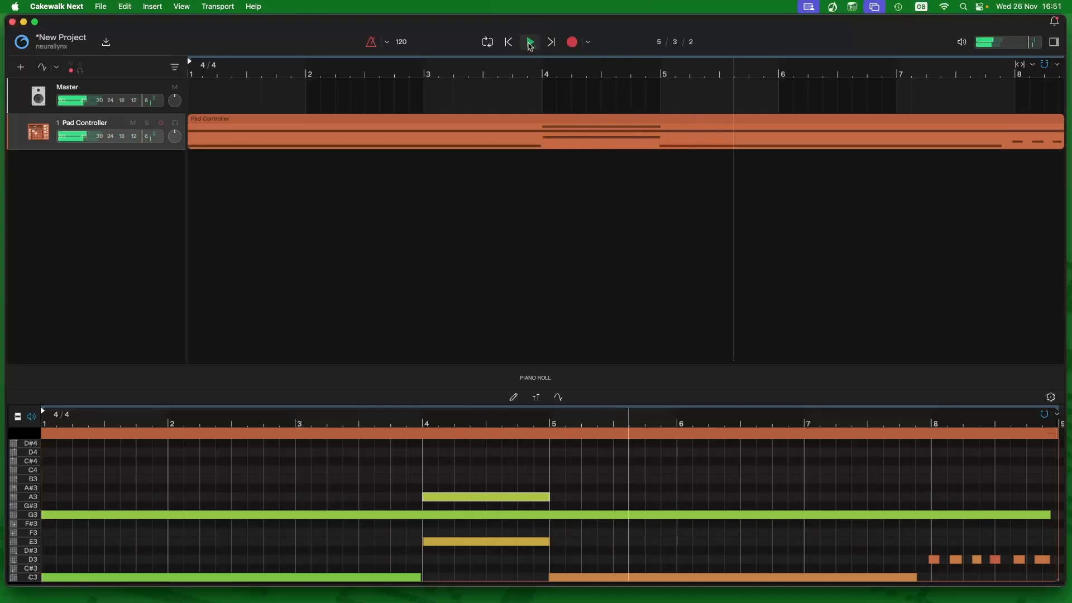
- Add a short C4 note at beat 3 of bar 7 and a C4 note at beat 2 of bar 8 lengthened to about 1.5 beats
{"action": "left_click", "coordinate": [874, 468]}
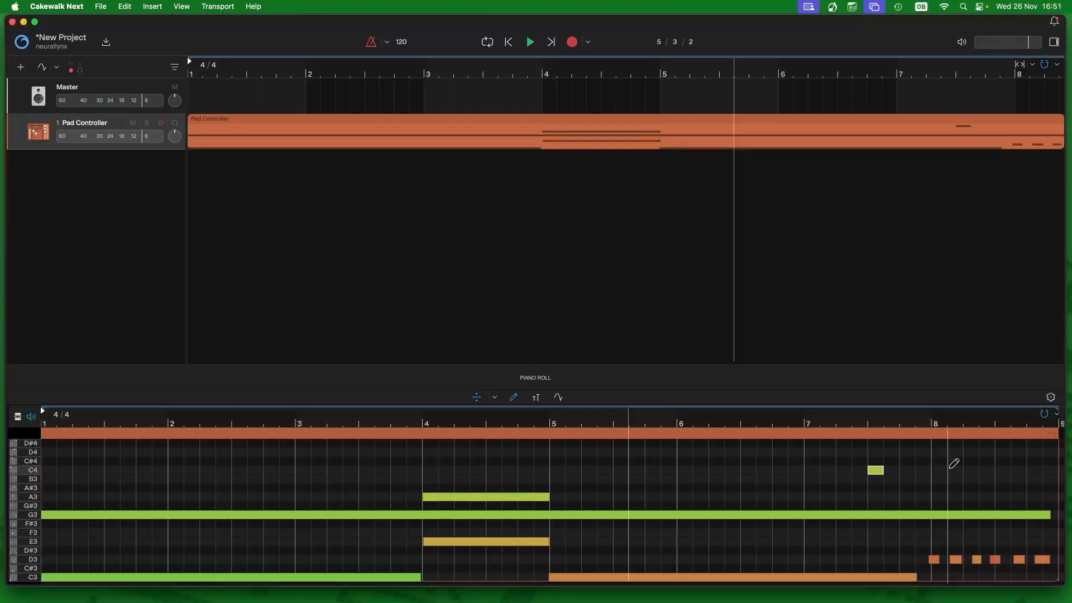
{"action": "left_click", "coordinate": [966, 469]}
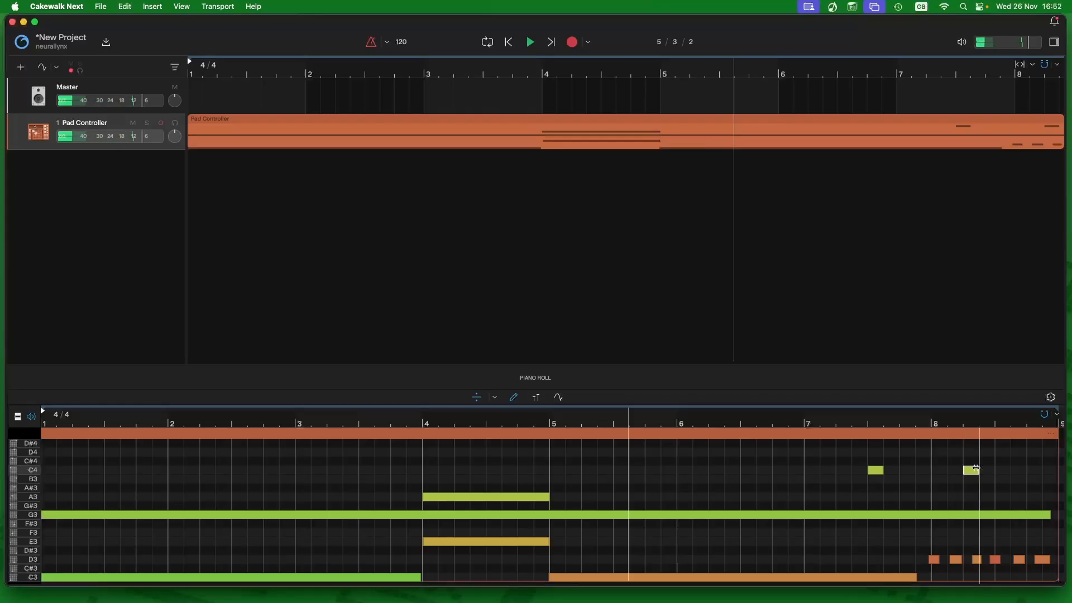
{"action": "left_click_drag", "start_coordinate": [979, 470], "coordinate": [1005, 471]}
{"action": "left_click", "coordinate": [988, 470]}
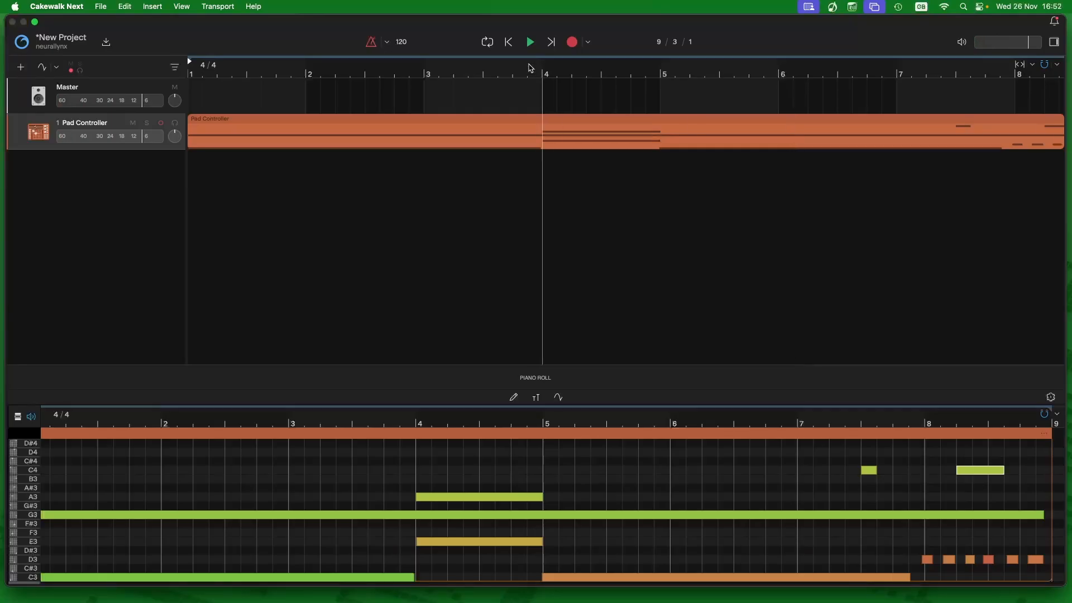
- Play back the edited clip from the beginning and return the playhead to the project start
{"action": "left_click", "coordinate": [509, 42]}
{"action": "left_click", "coordinate": [530, 44]}
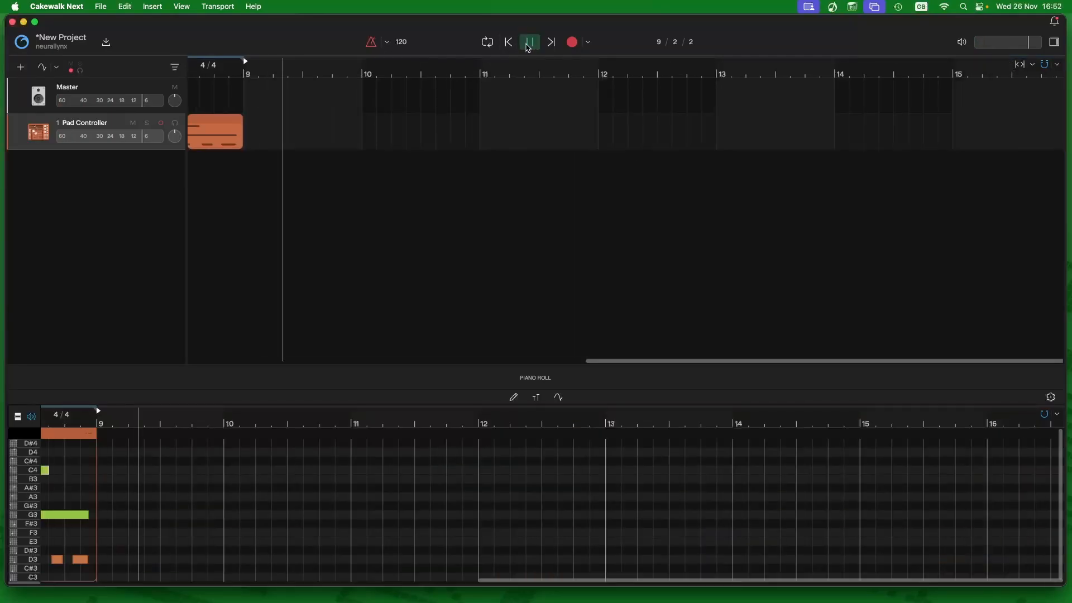
{"action": "double_click", "coordinate": [510, 46]}
{"action": "left_click", "coordinate": [529, 45]}
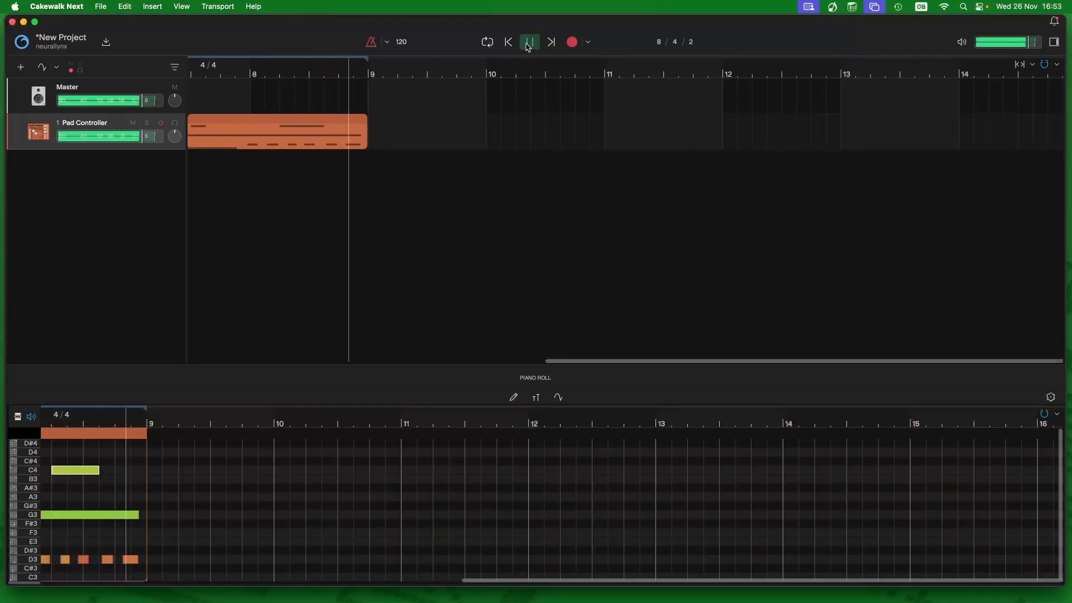
{"action": "left_click", "coordinate": [528, 45]}
{"action": "left_click", "coordinate": [511, 45]}
{"action": "left_click", "coordinate": [515, 48]}
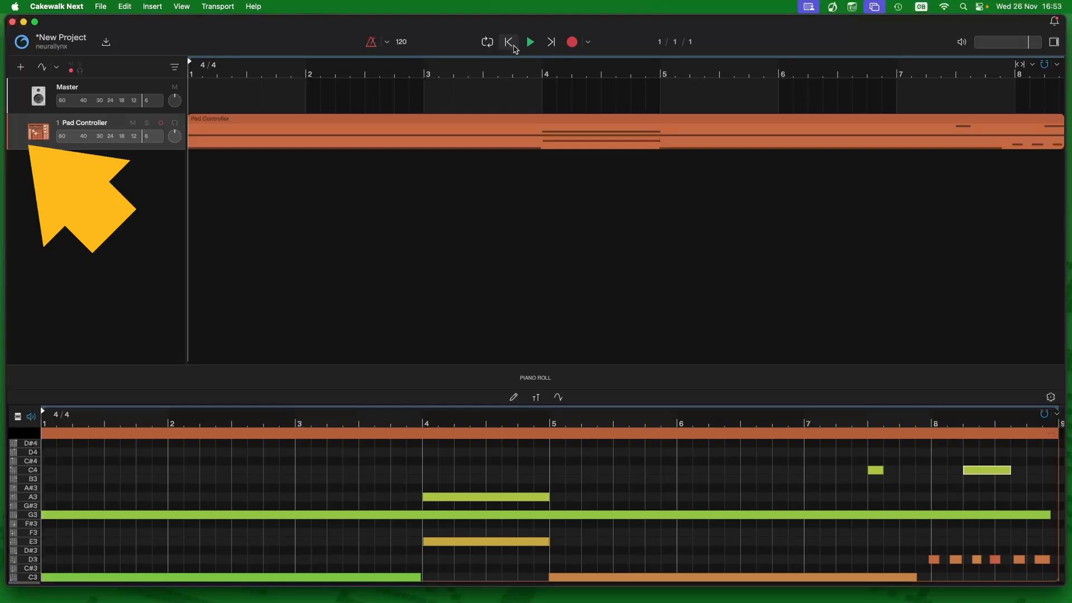
- Open the Pad Controller's track plugins, add the Univerb reverb to pad C3 and test the pad
{"action": "left_click", "coordinate": [12, 137]}
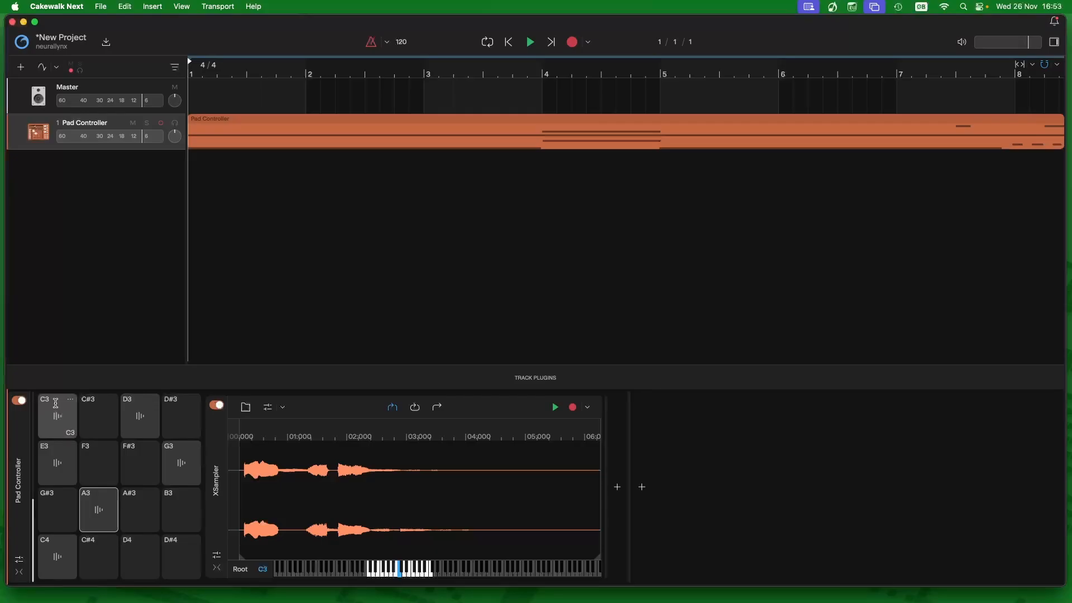
{"action": "left_click", "coordinate": [59, 425]}
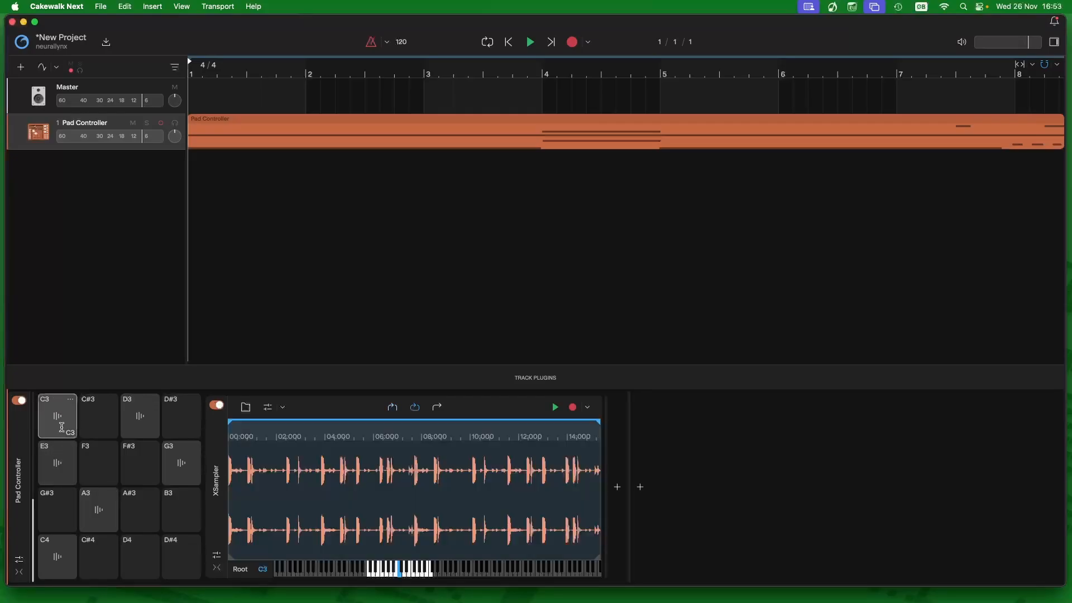
{"action": "left_click", "coordinate": [619, 488]}
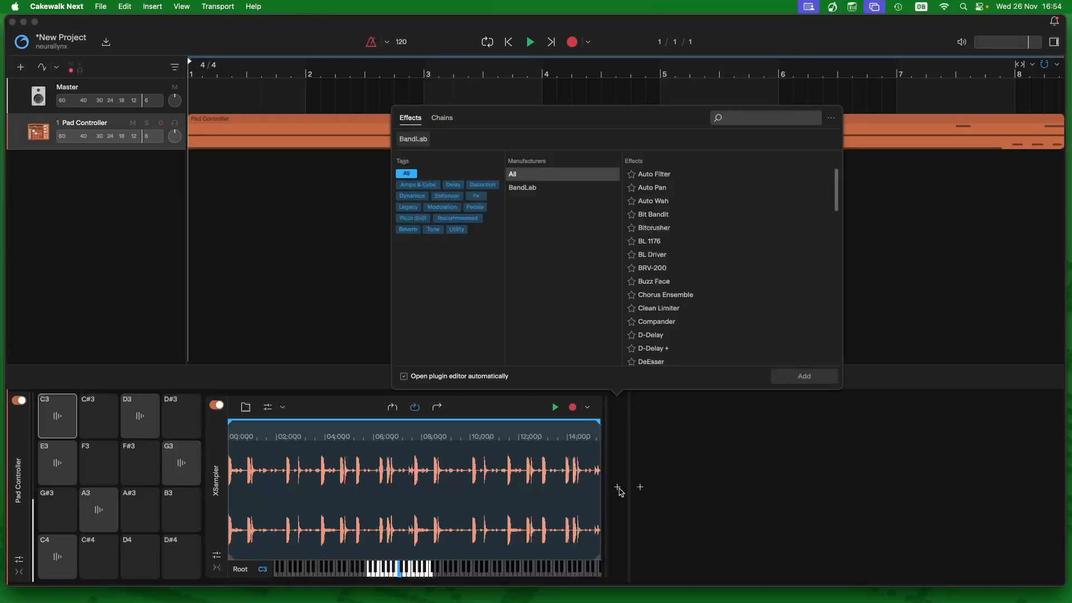
{"action": "left_click", "coordinate": [414, 234]}
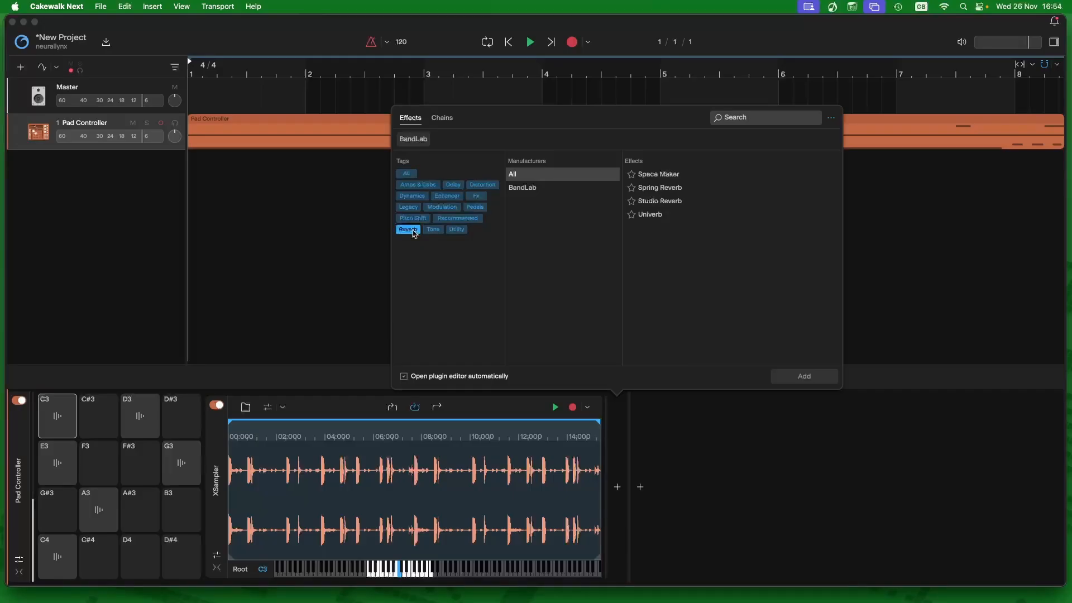
{"action": "left_click", "coordinate": [657, 216]}
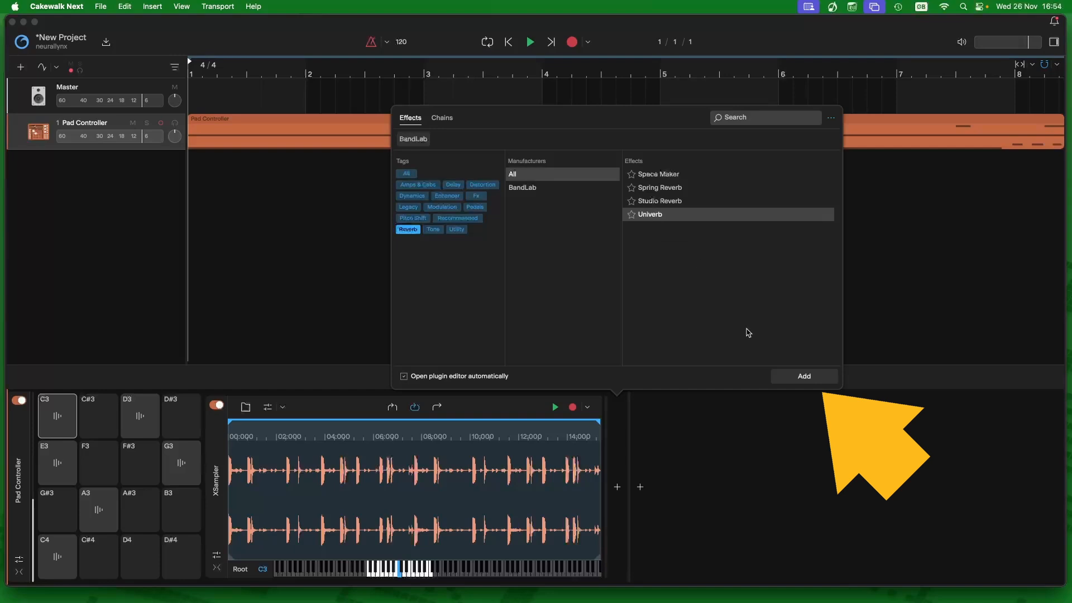
{"action": "left_click", "coordinate": [804, 377]}
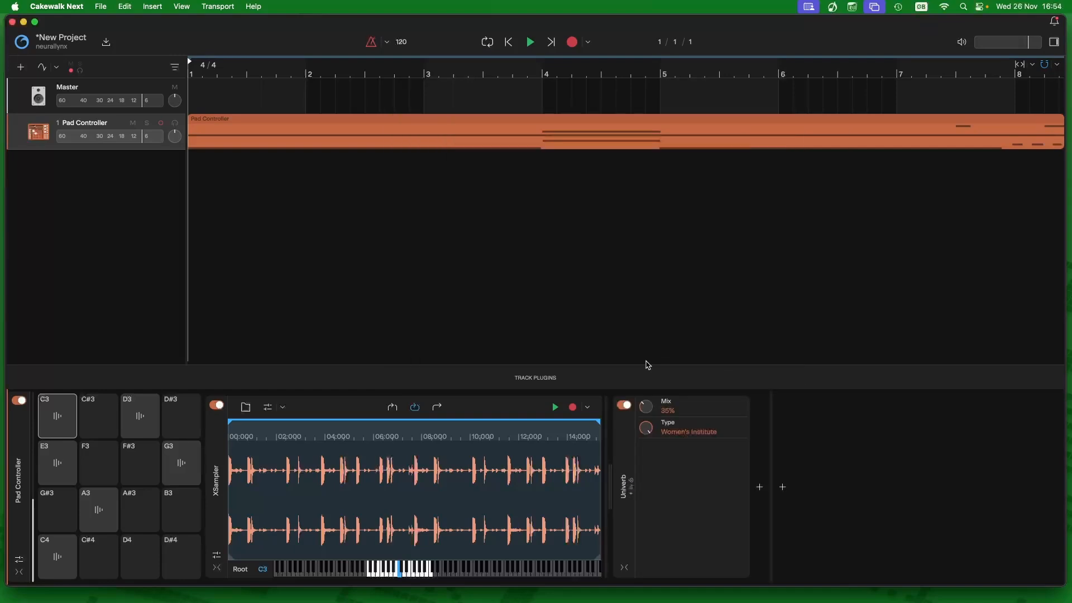
{"action": "left_click", "coordinate": [58, 419]}
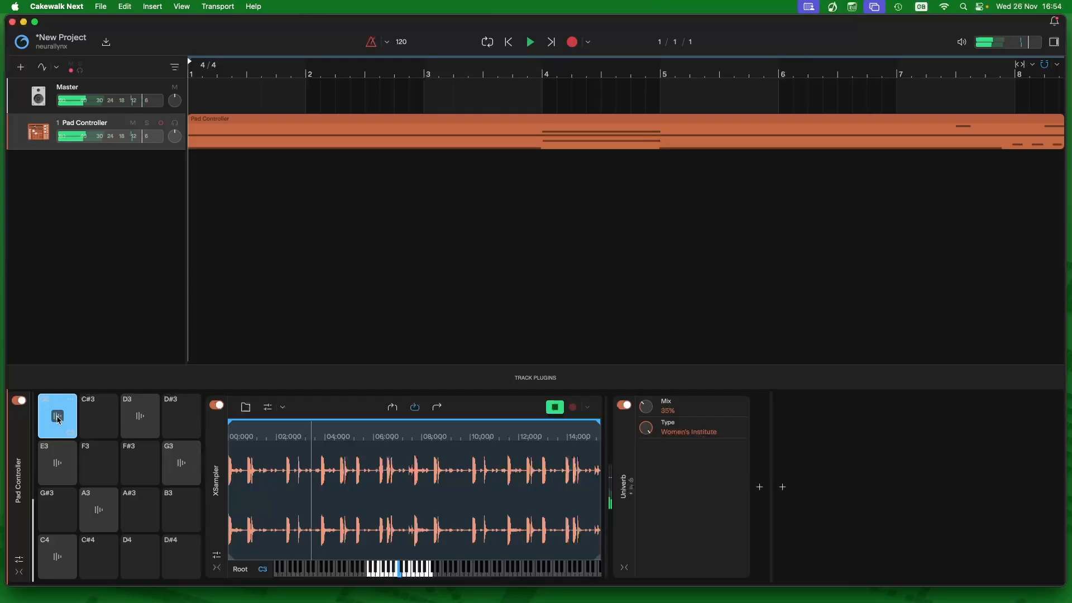
{"action": "left_click_drag", "start_coordinate": [58, 419], "coordinate": [58, 418]}
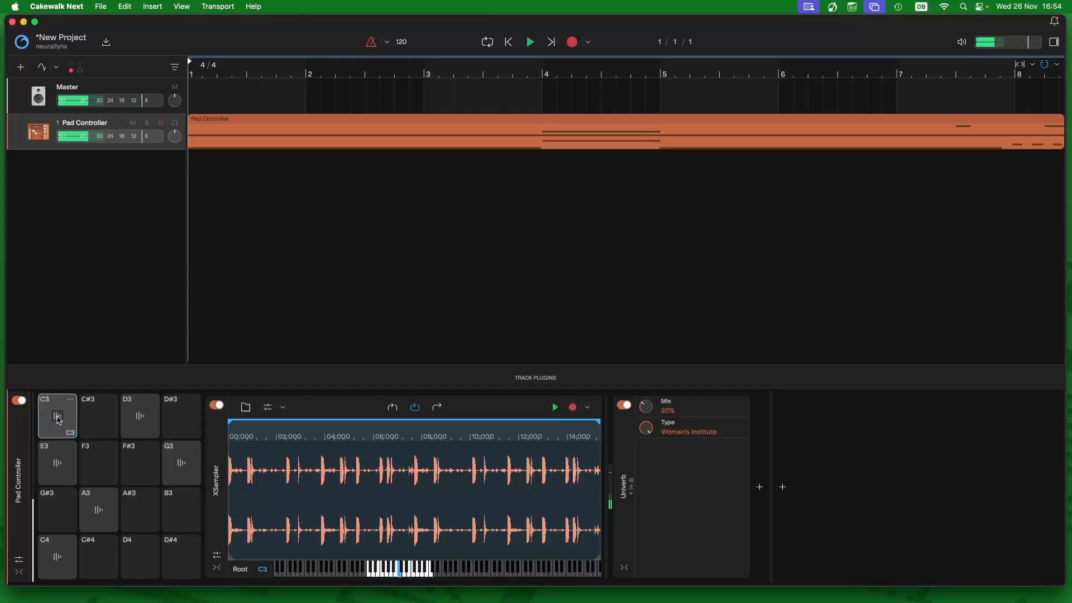
- Add the Univerb reverb effect to pad D3
{"action": "left_click", "coordinate": [150, 424]}
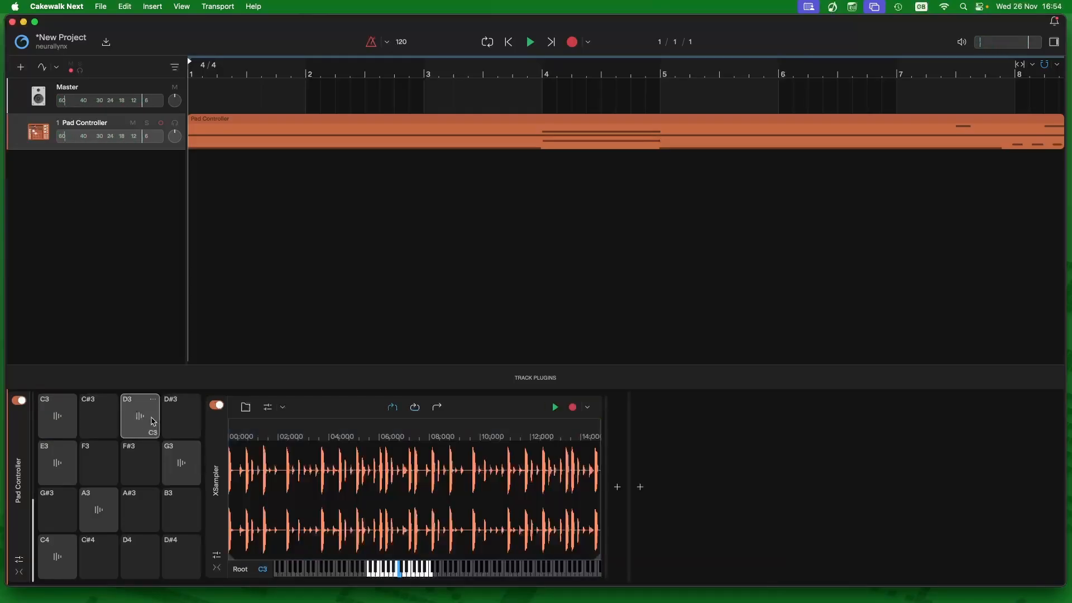
{"action": "left_click", "coordinate": [618, 488]}
{"action": "left_click", "coordinate": [408, 229]}
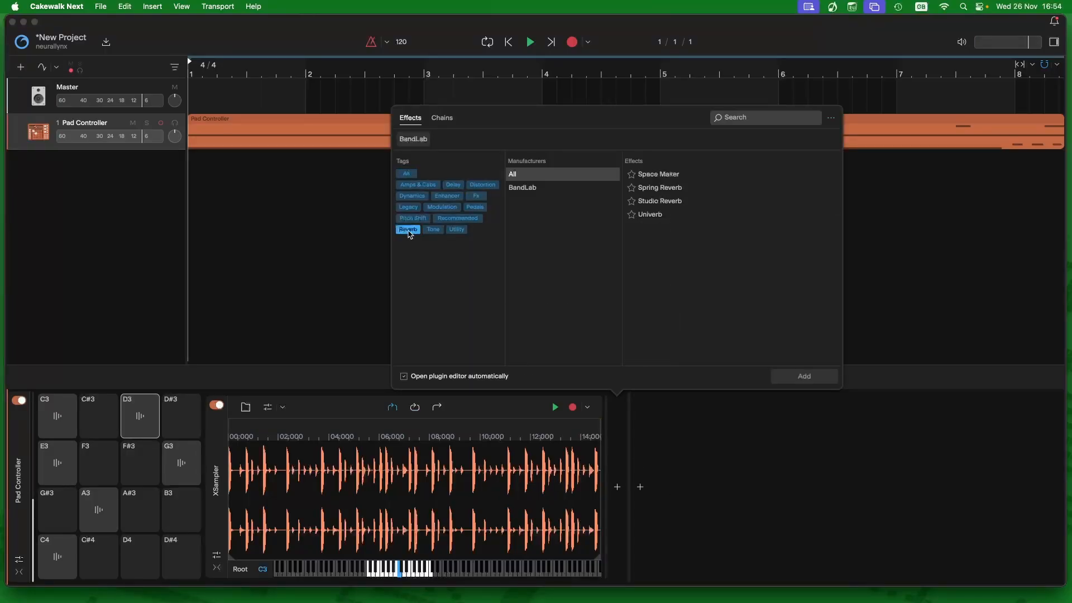
{"action": "double_click", "coordinate": [659, 215]}
- Add the Univerb reverb effect to pad E3
{"action": "left_click", "coordinate": [58, 463]}
{"action": "left_click", "coordinate": [618, 487]}
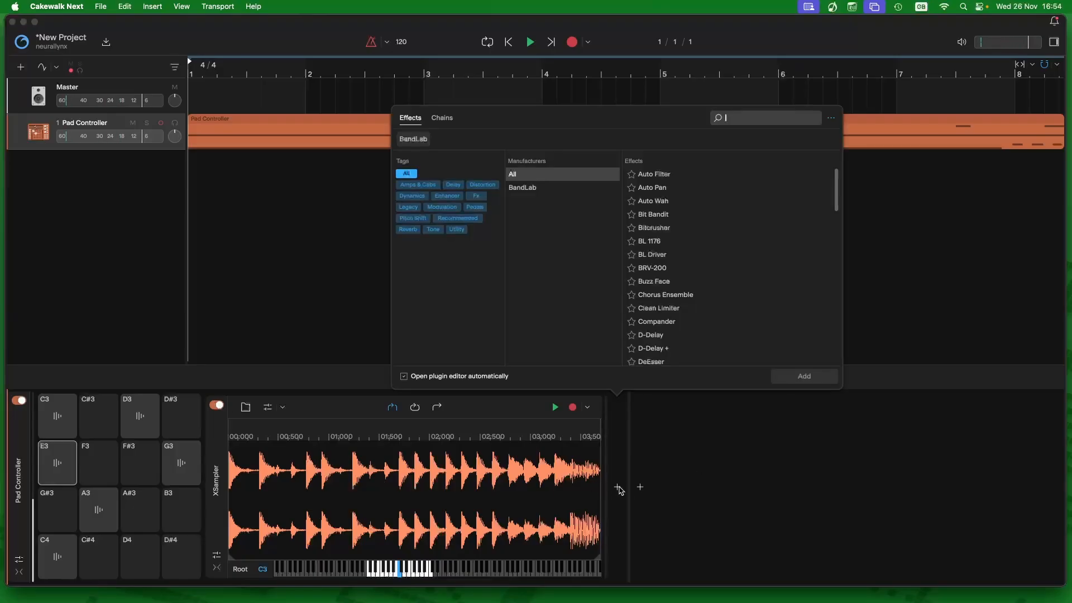
{"action": "left_click", "coordinate": [408, 230]}
{"action": "double_click", "coordinate": [650, 215]}
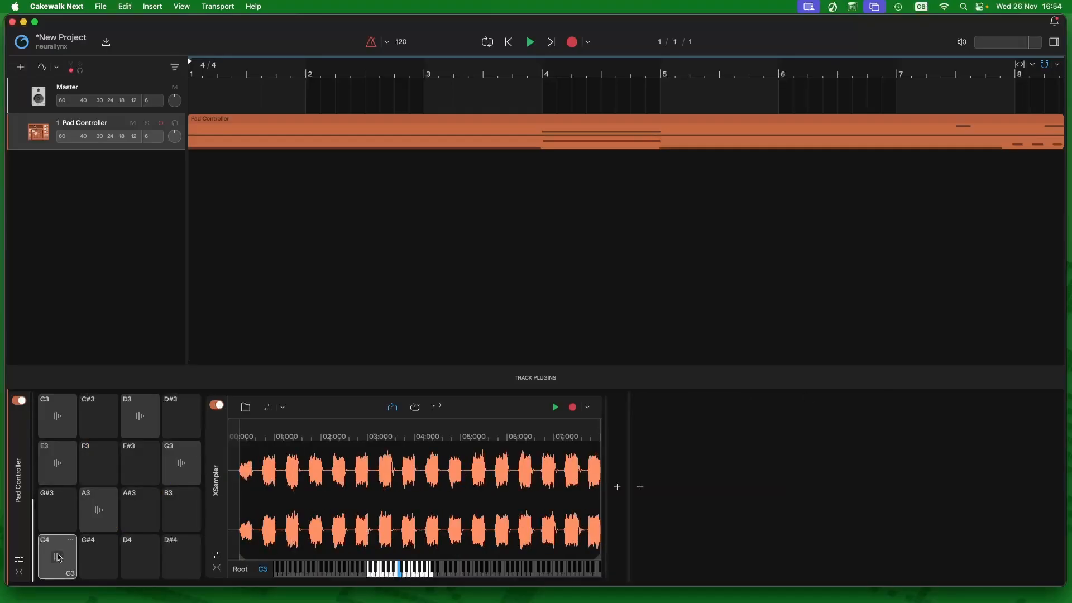
- Add the D-Delay + delay effect to pad C4
{"action": "left_click", "coordinate": [58, 557]}
{"action": "left_click", "coordinate": [617, 487]}
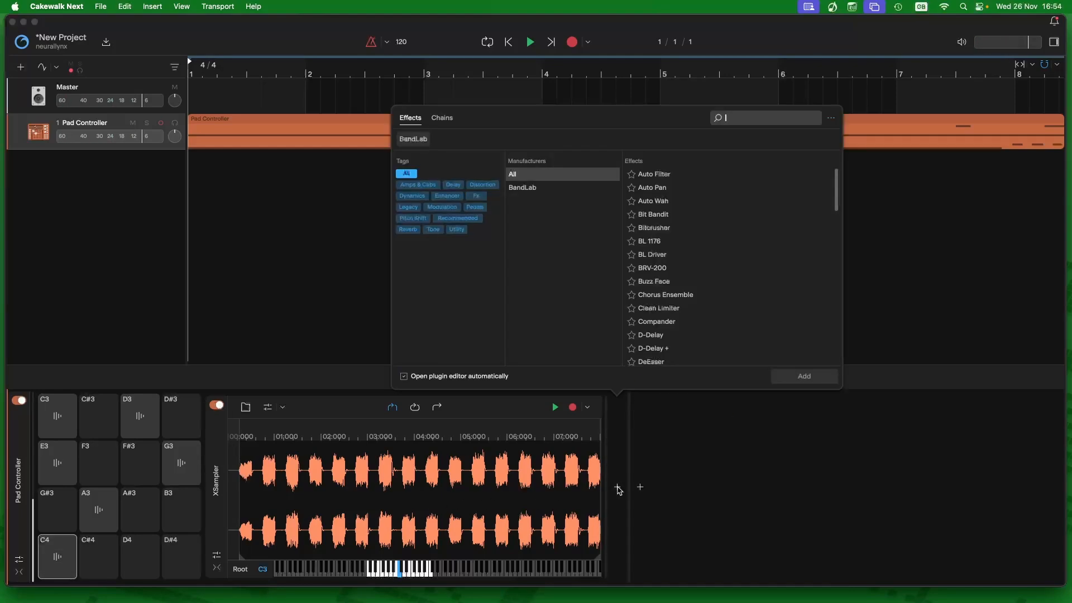
{"action": "left_click", "coordinate": [454, 184]}
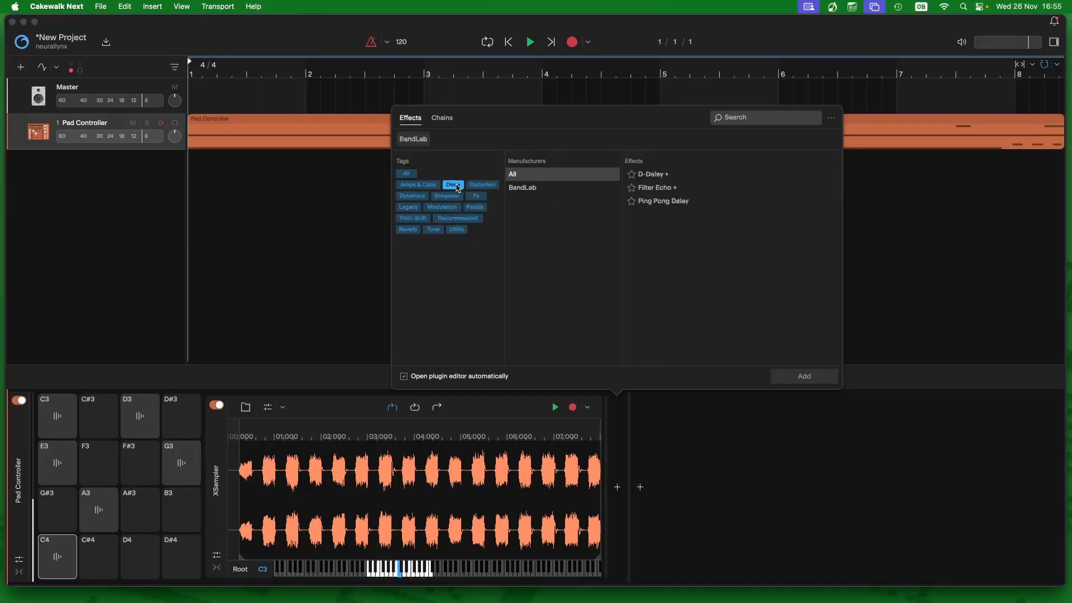
{"action": "double_click", "coordinate": [665, 176]}
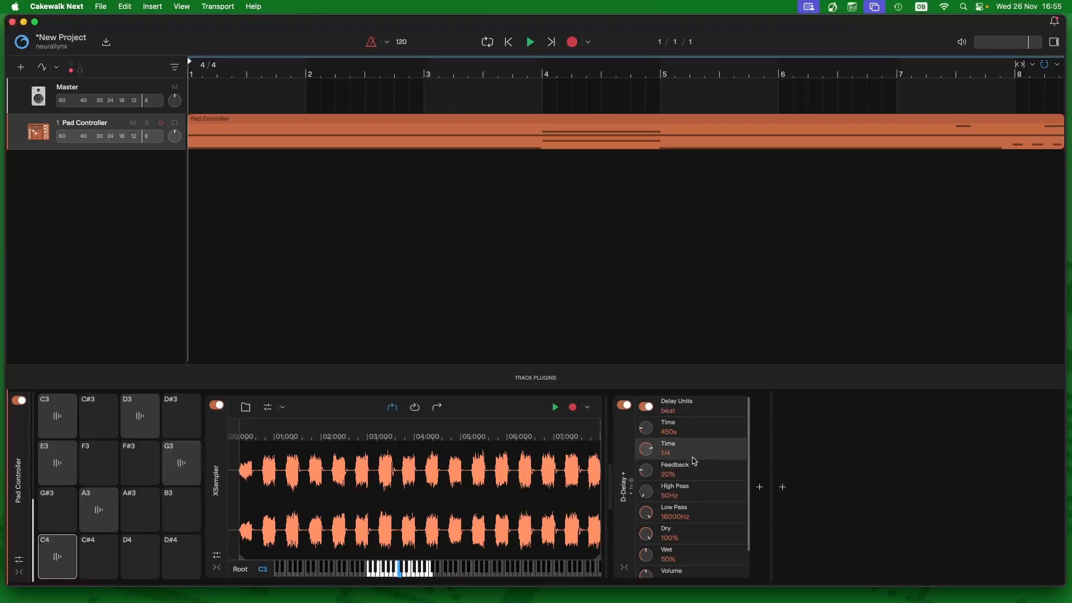
- Set the D-Delay + feedback on pad C4 to 80% and its wet level to 25%
{"action": "mouse_move", "coordinate": [646, 478]}
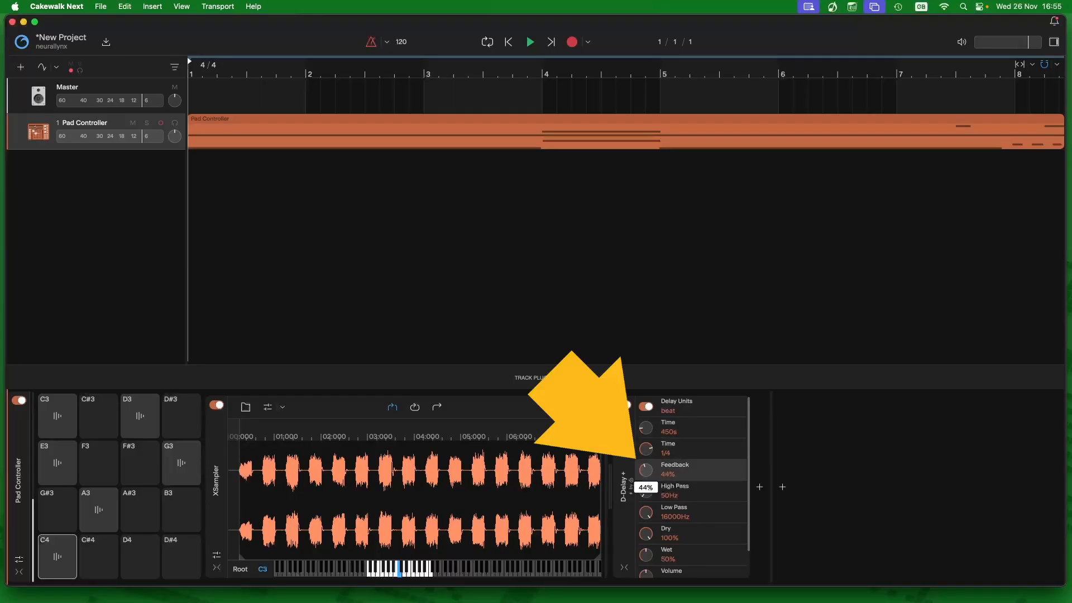
{"action": "left_click_drag", "start_coordinate": [646, 472], "coordinate": [645, 477]}
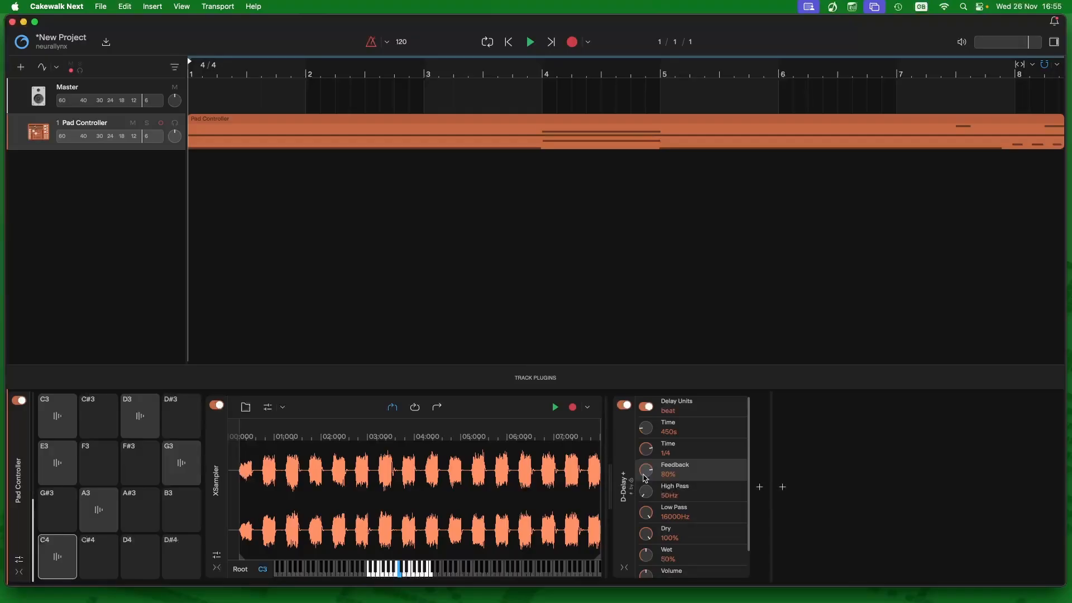
{"action": "mouse_move", "coordinate": [646, 554]}
{"action": "left_click_drag", "start_coordinate": [646, 554], "coordinate": [646, 560]}
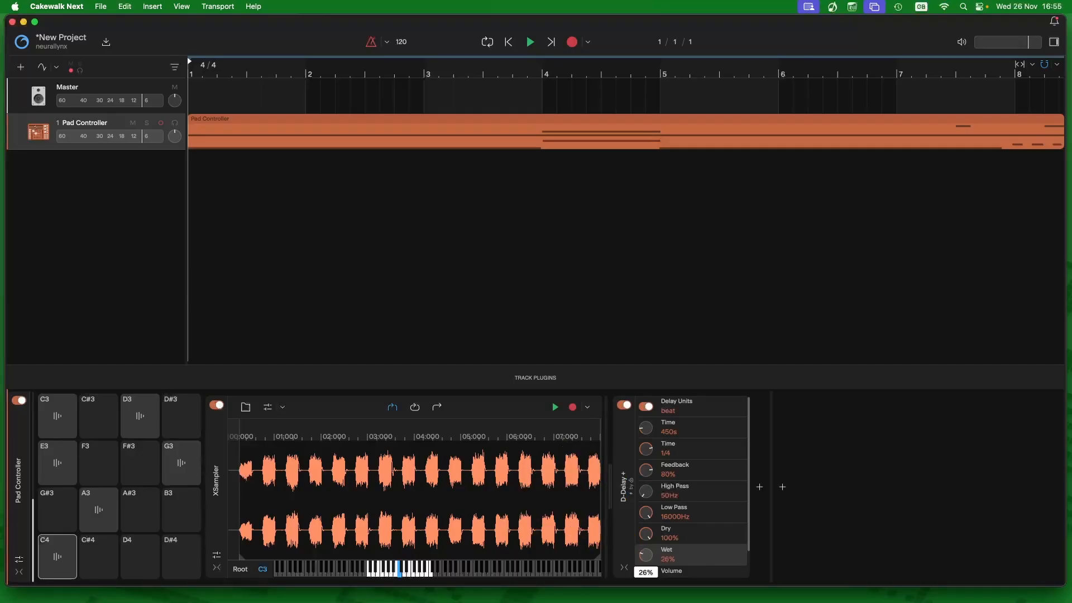
{"action": "left_click_drag", "start_coordinate": [647, 561], "coordinate": [646, 562]}
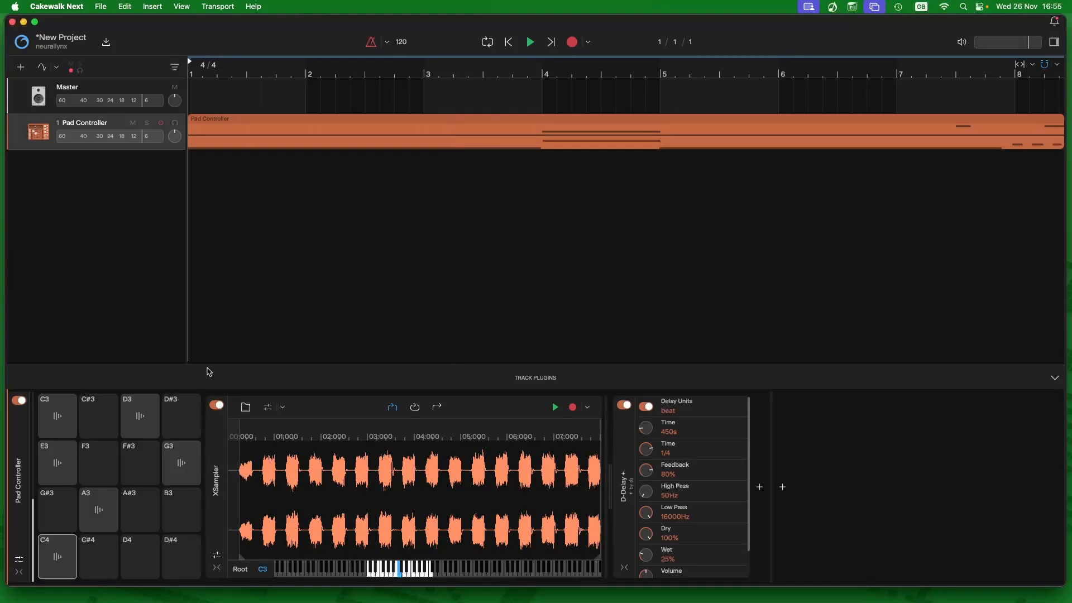
- Test pad C4 with its delay, play the whole clip from the project start and stop playback after its end
{"action": "left_click", "coordinate": [61, 560]}
{"action": "left_click", "coordinate": [529, 43]}
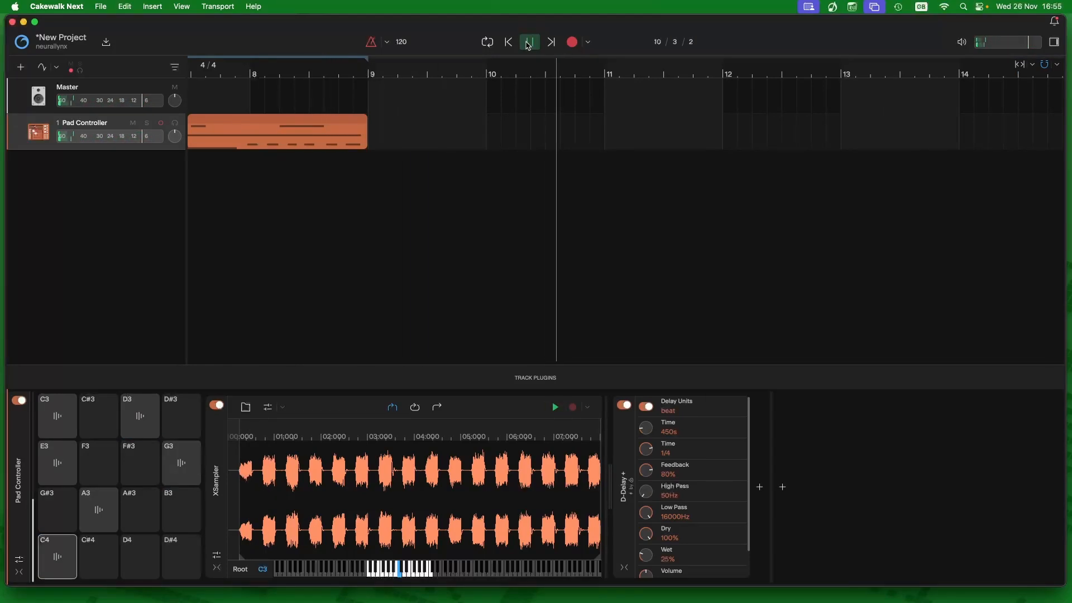
{"action": "left_click", "coordinate": [528, 44]}
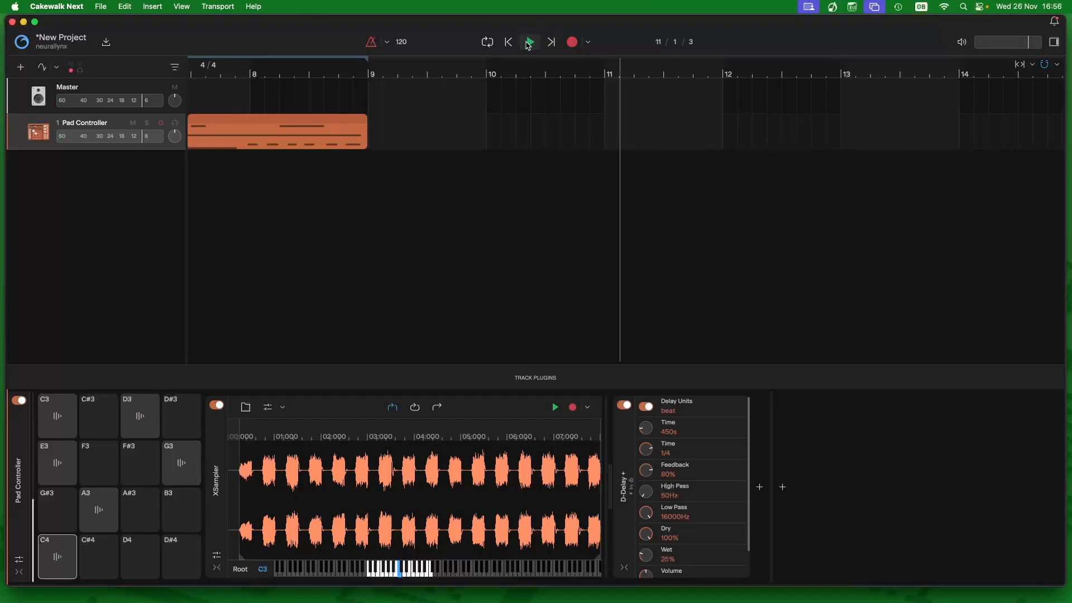